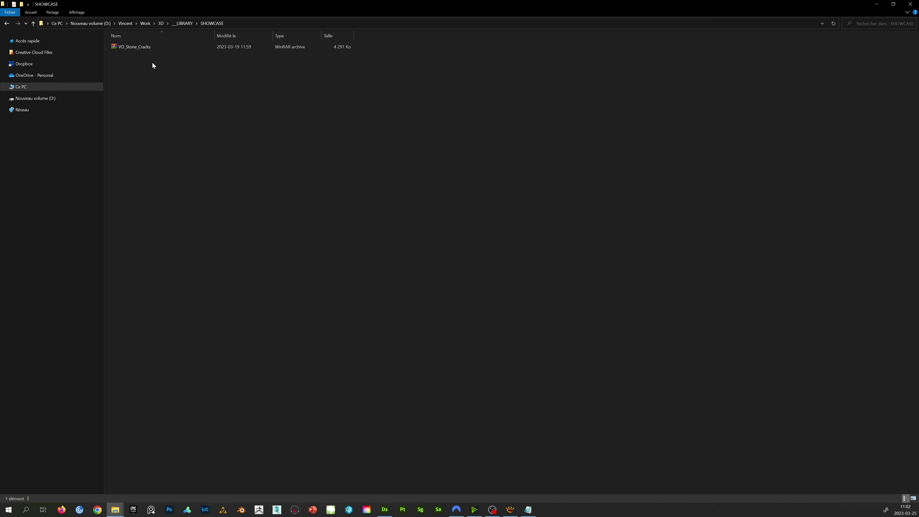
- Extract the VD_Stone_Cracks archive into the current SHOWCASE folder and open the extracted folder
left_click(131, 49)
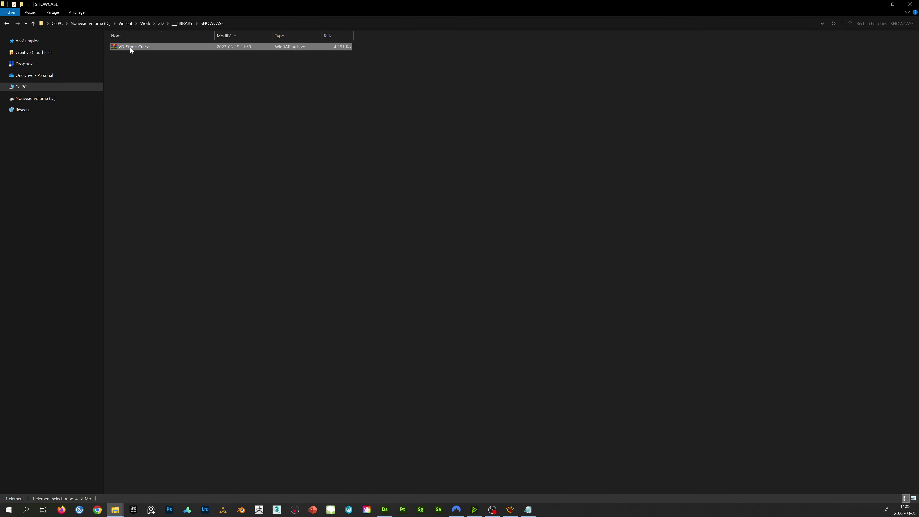
right_click(131, 50)
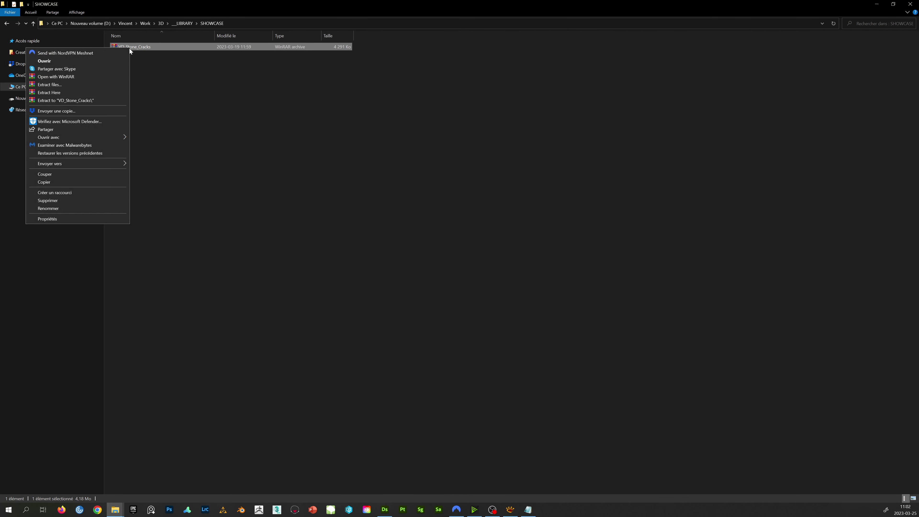
left_click(81, 92)
double_click(125, 47)
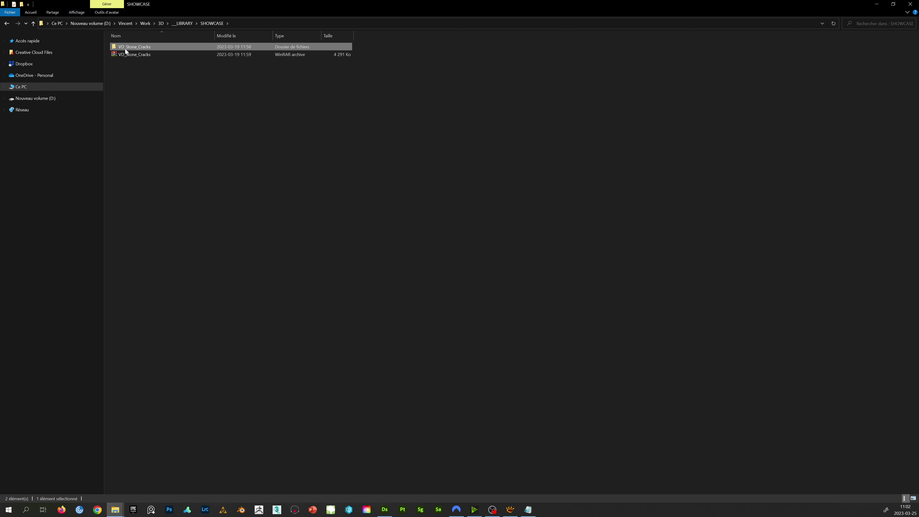
- Open the VD_Stone_Cracks_Documentation SBS file from the extracted folder in Substance 3D Designer
left_click(132, 59)
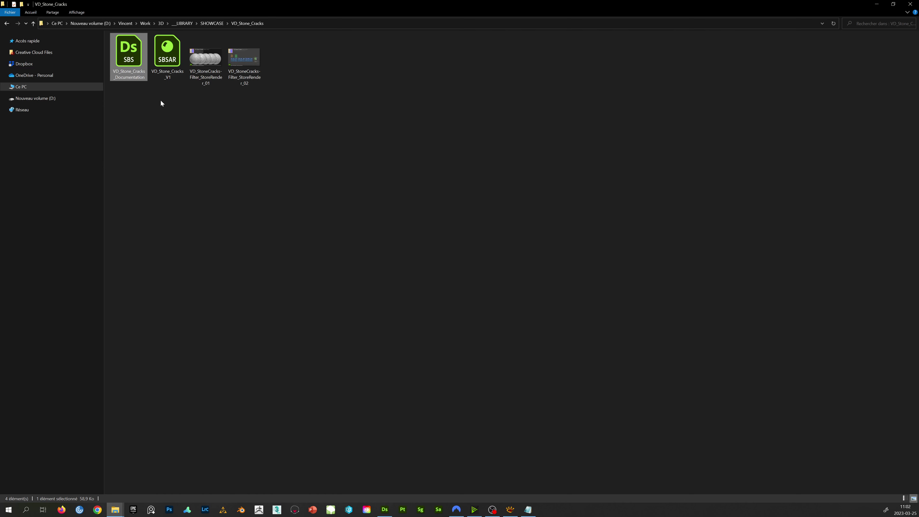
left_click(174, 67)
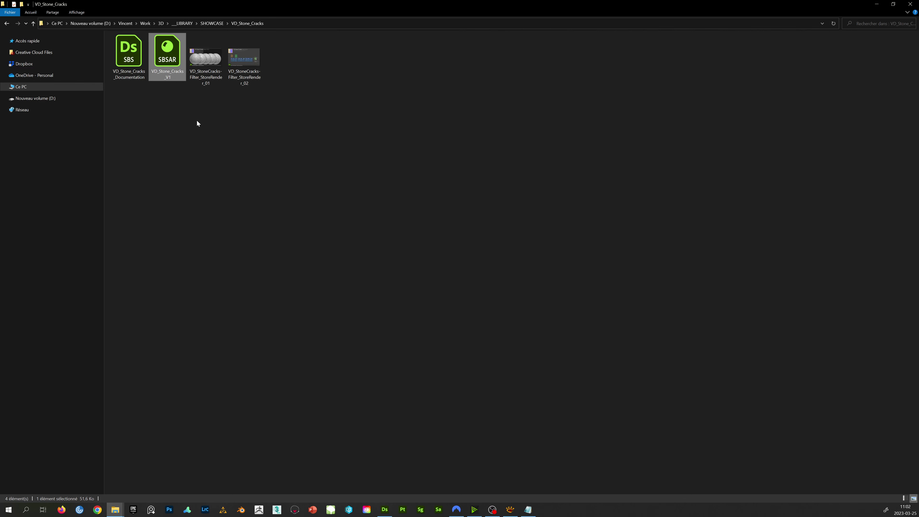
left_click_drag(197, 120, 286, 50)
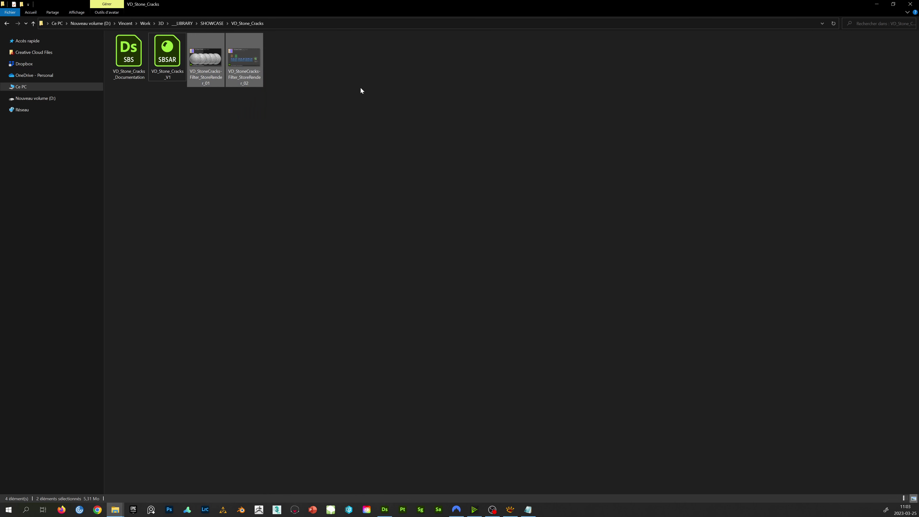
left_click(167, 54)
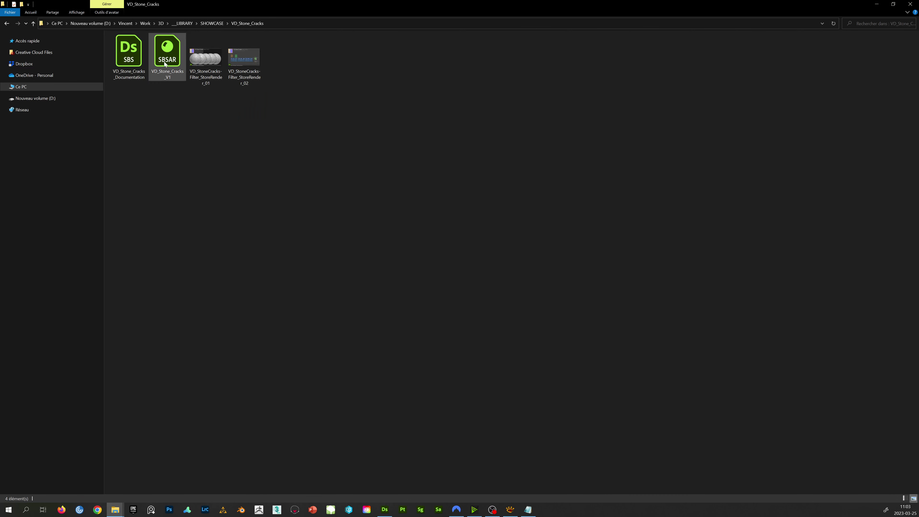
left_click(125, 64)
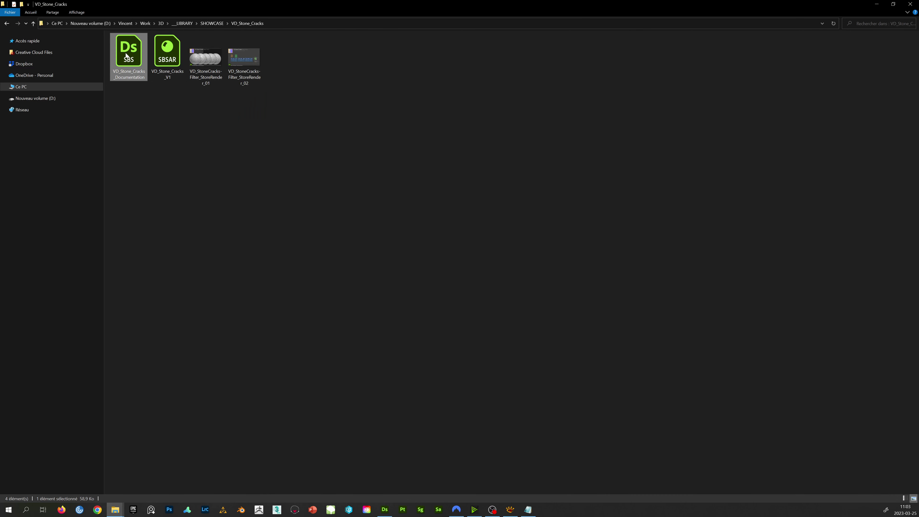
double_click(126, 56)
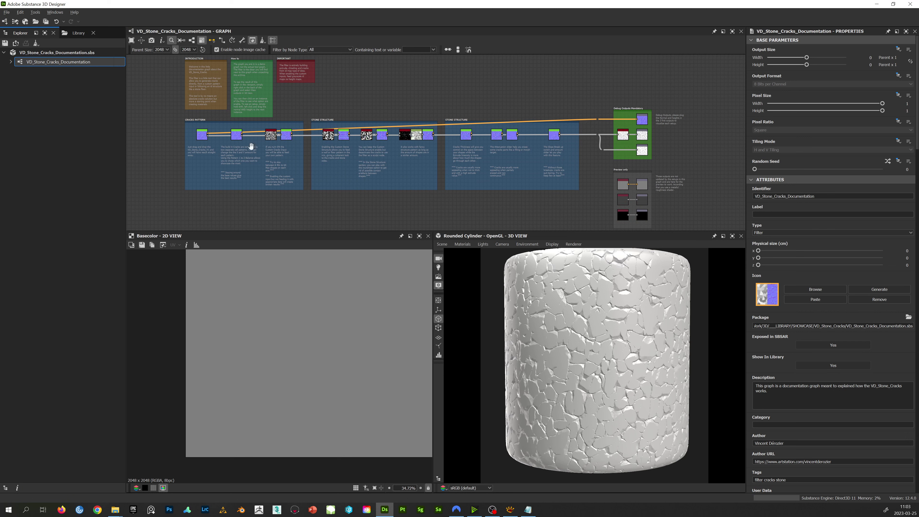
- Preview the example nodes along the documentation graph's blue frames to compare their crack patterns and parameters
double_click(237, 136)
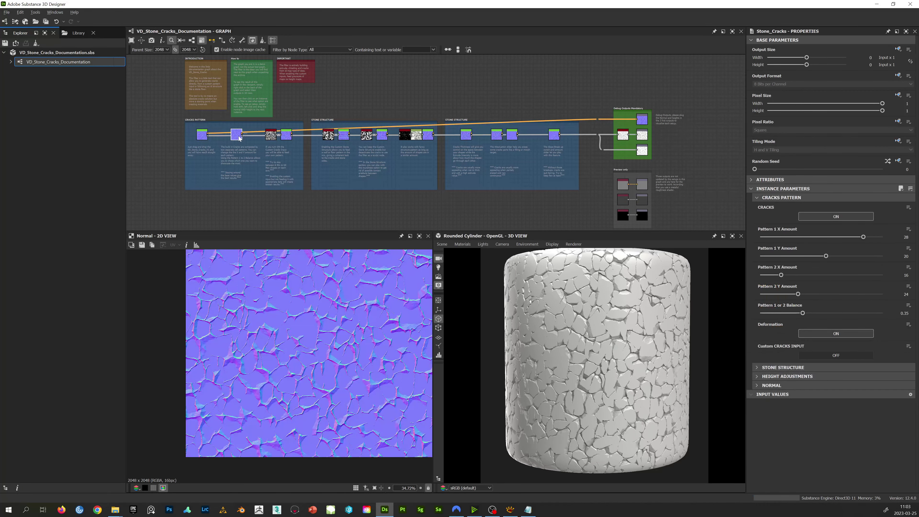
double_click(274, 136)
double_click(287, 136)
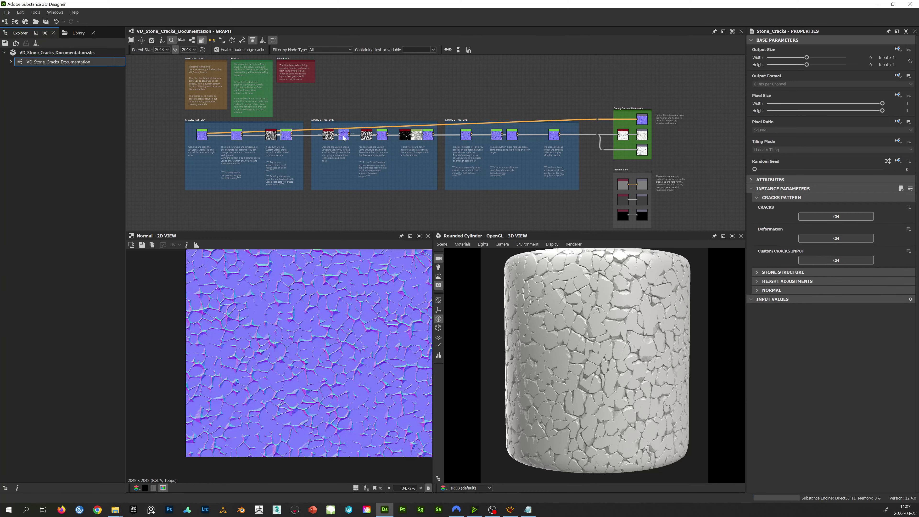
double_click(381, 135)
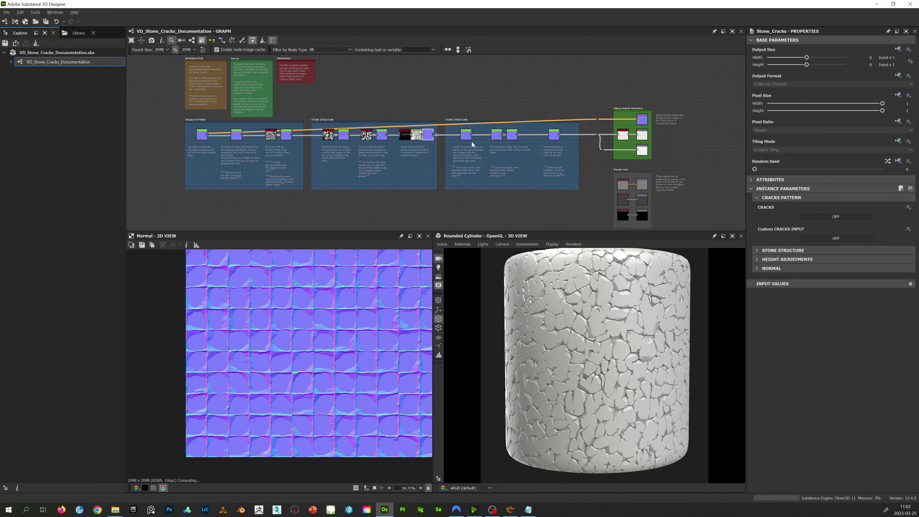
double_click(497, 136)
double_click(513, 136)
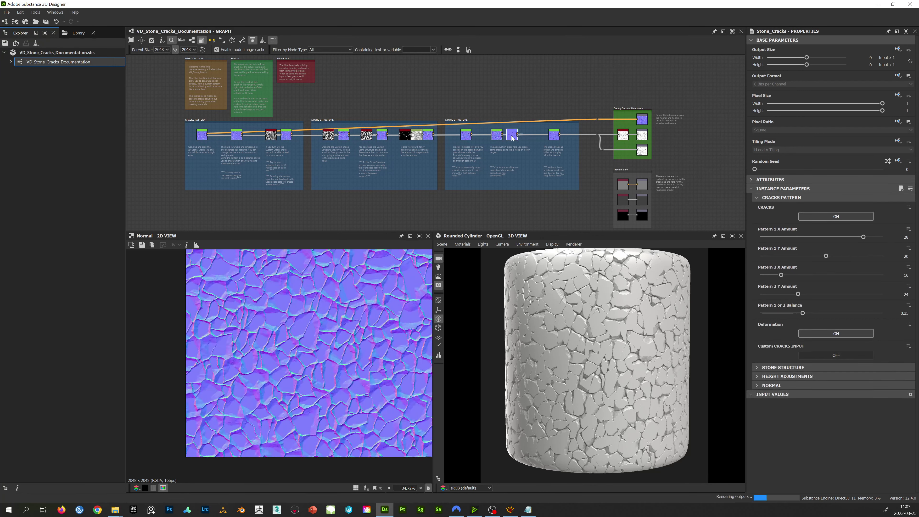
double_click(554, 135)
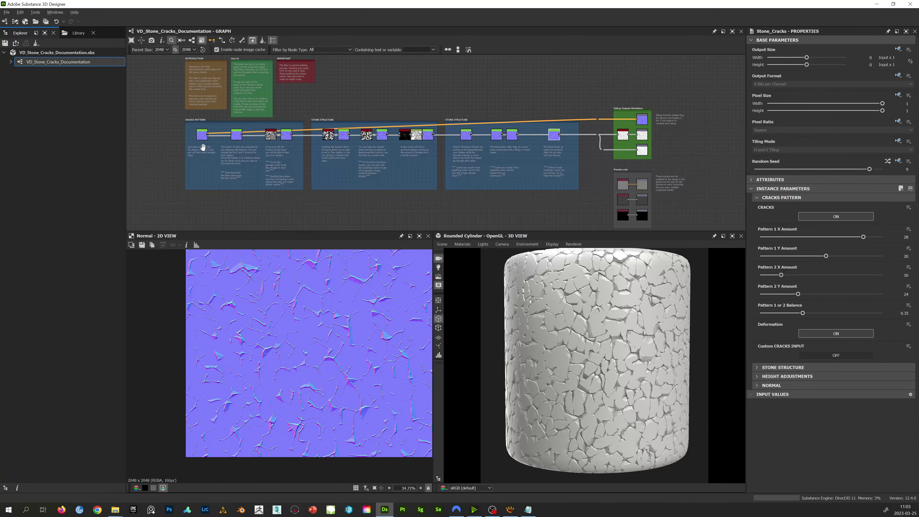
- Create a Substance graph named Substance_graph in a new package from the Metallic Roughness template at 2048 px
left_click(7, 14)
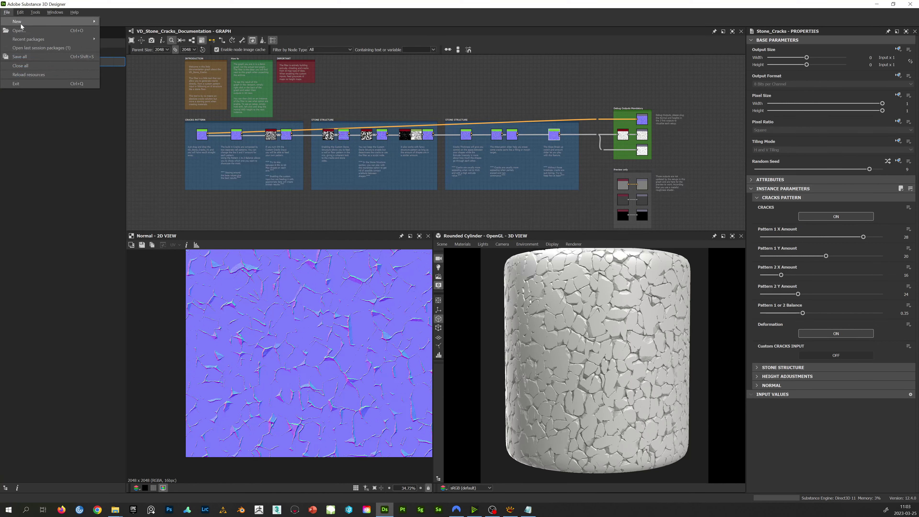
mouse_move(72, 21)
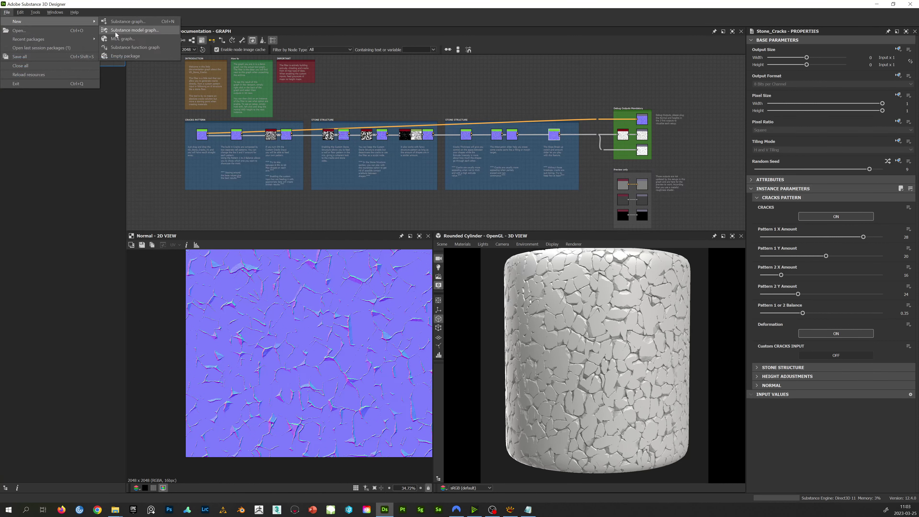
left_click(139, 24)
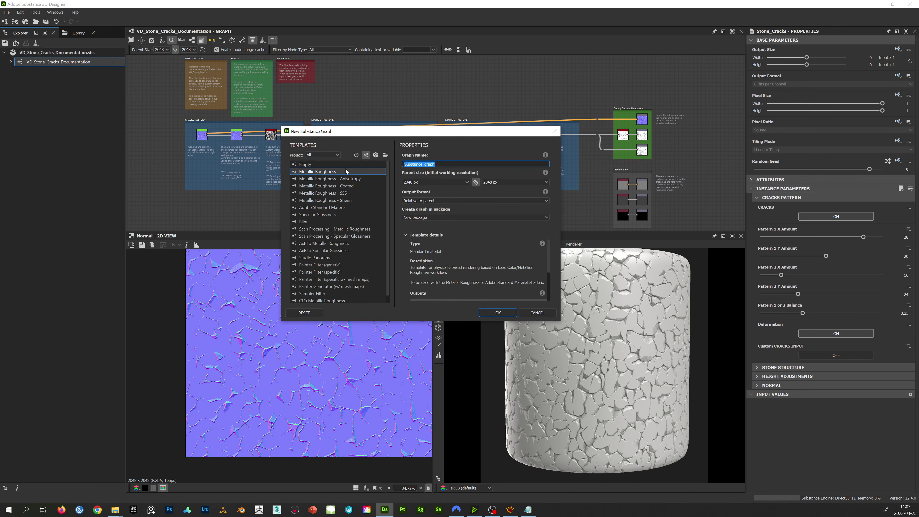
left_click(506, 312)
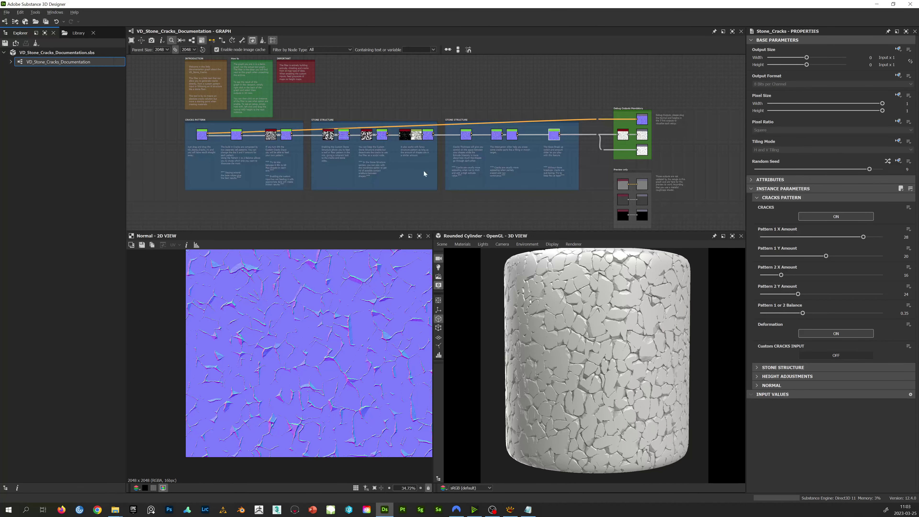
- Bring the VD_Stone_Cracks_V1 SBSAR file from File Explorer into the new Substance graph as a node
key("alt+Tab")
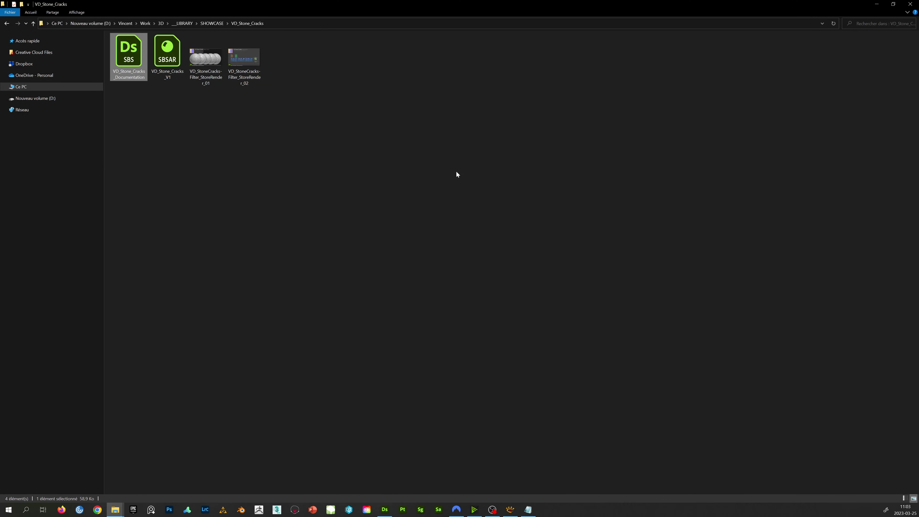
left_click(172, 61)
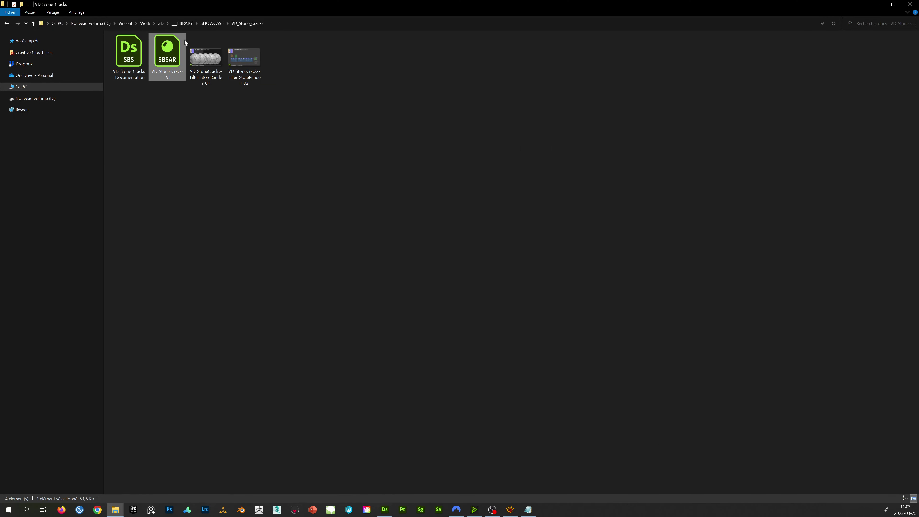
double_click(221, 6)
left_click_drag(234, 11, 647, 56)
left_click_drag(581, 101, 238, 112)
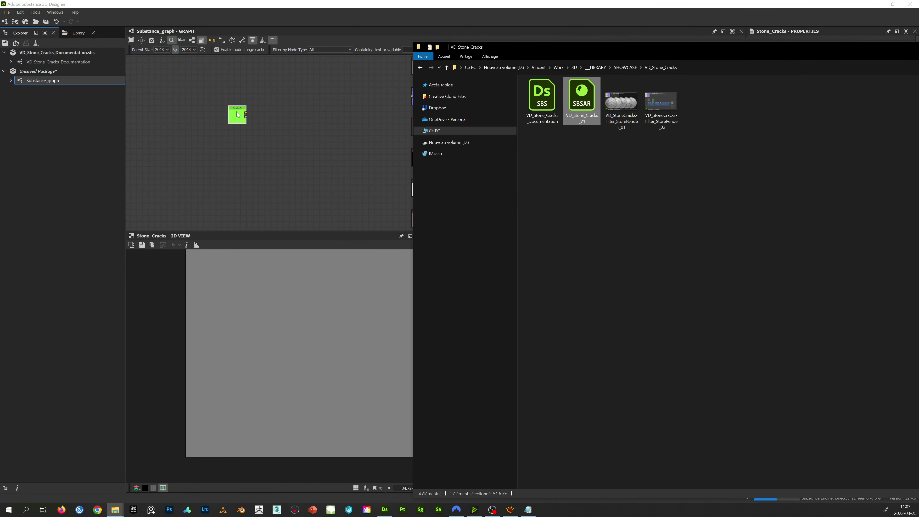
- Reopen the VD_Stone_Cracks_Documentation graph and examine its Cracks Pattern and Stone Structure notes
left_click(39, 62)
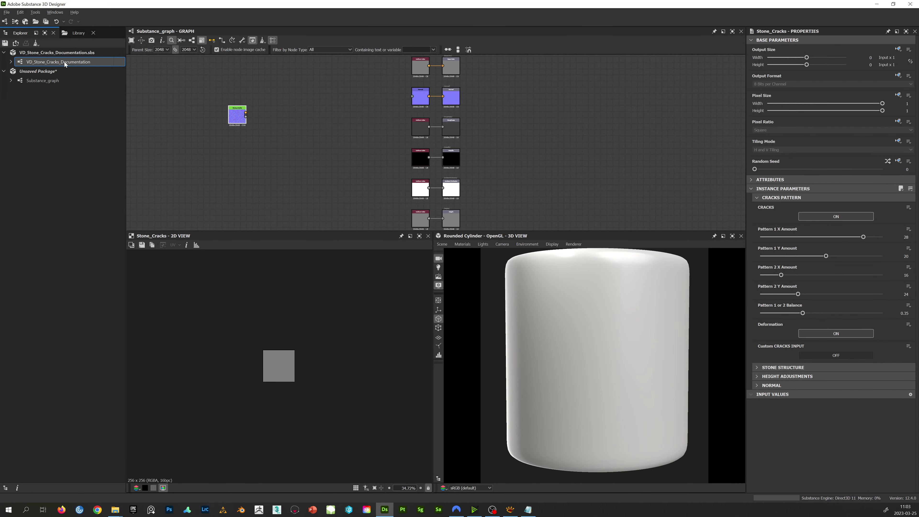
double_click(47, 61)
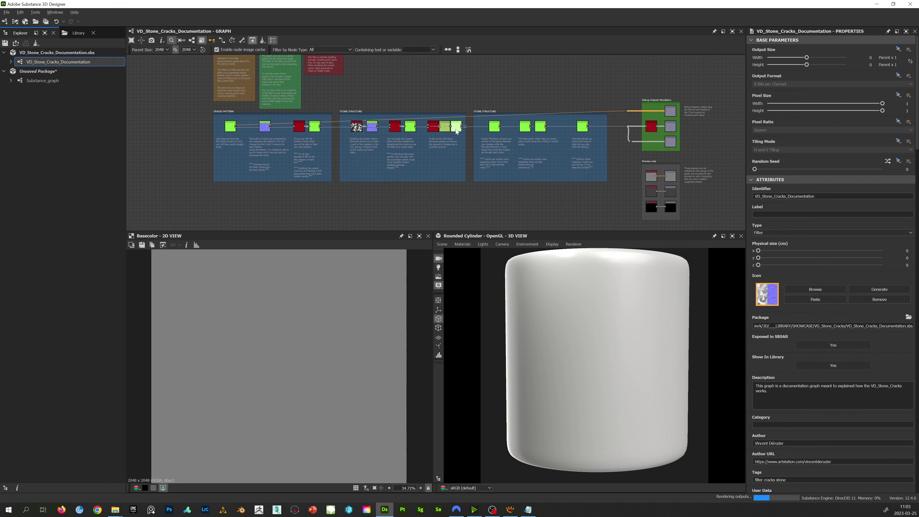
scroll(391, 141, "up", 3)
left_click(417, 129)
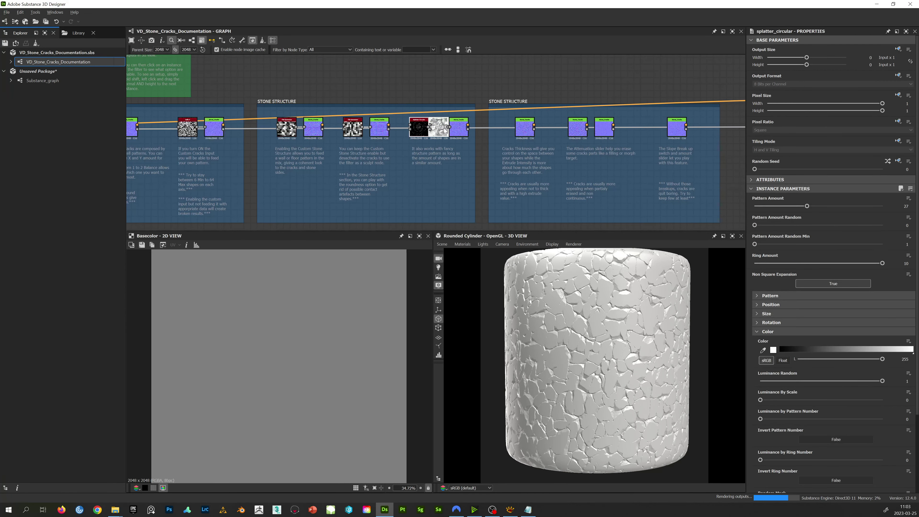
middle_click_drag(174, 154, 411, 151)
- In Substance_graph, route the Stone_Cracks normal map to the Normal output and delete the intermediate Normal node
left_click(43, 80)
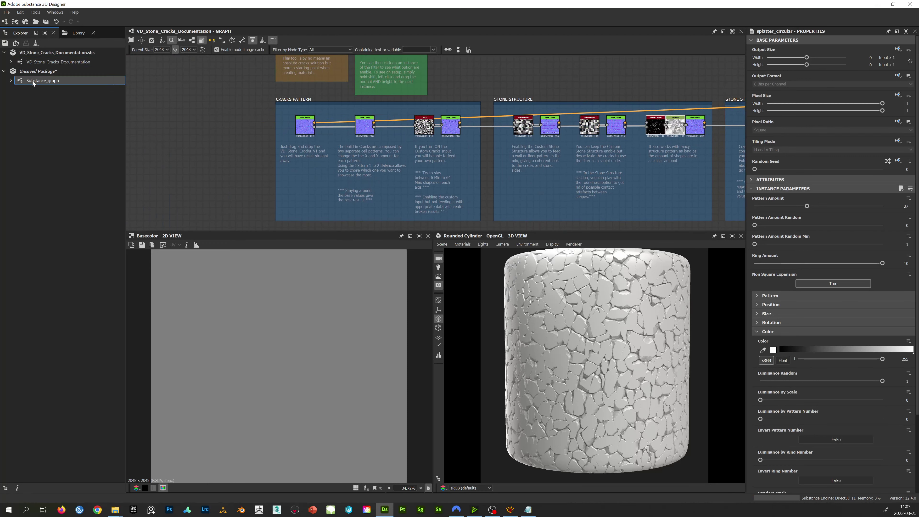
key("ctrl+v")
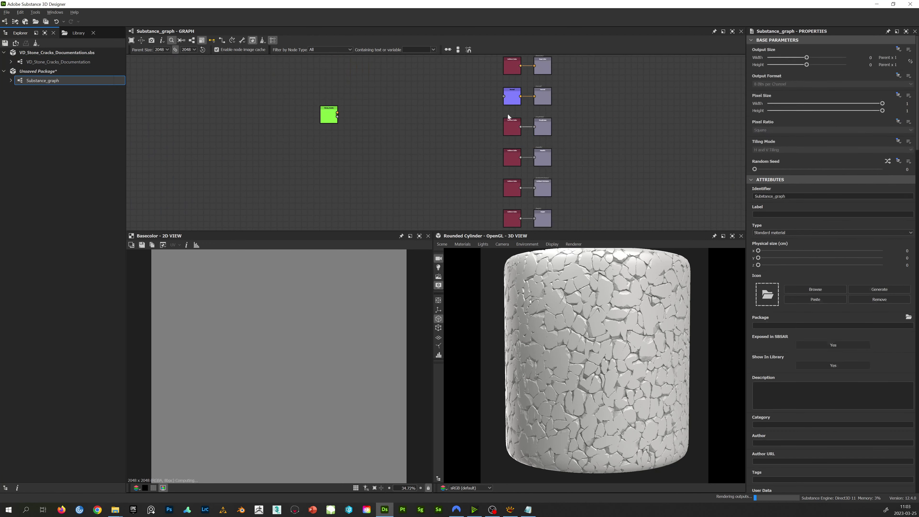
left_click_drag(328, 113, 432, 102)
scroll(401, 101, "up", 3)
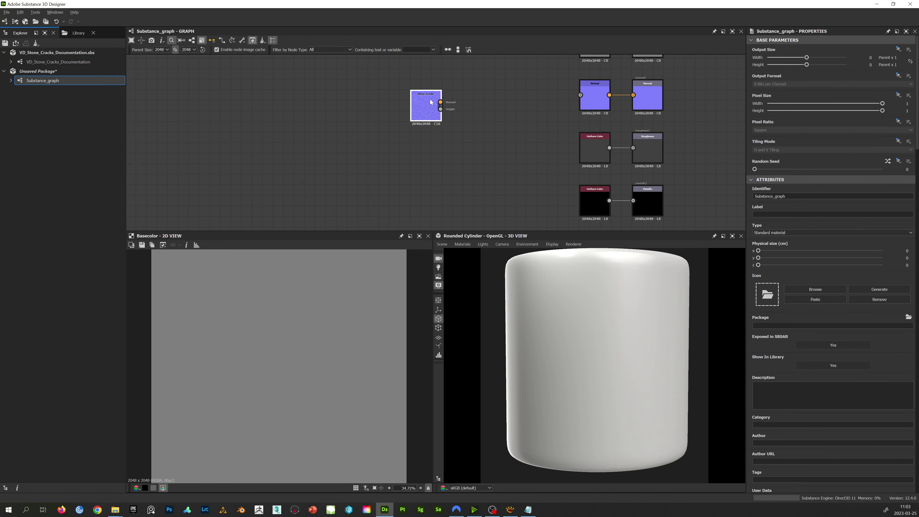
middle_click_drag(425, 106, 322, 119)
left_click_drag(332, 113, 551, 106)
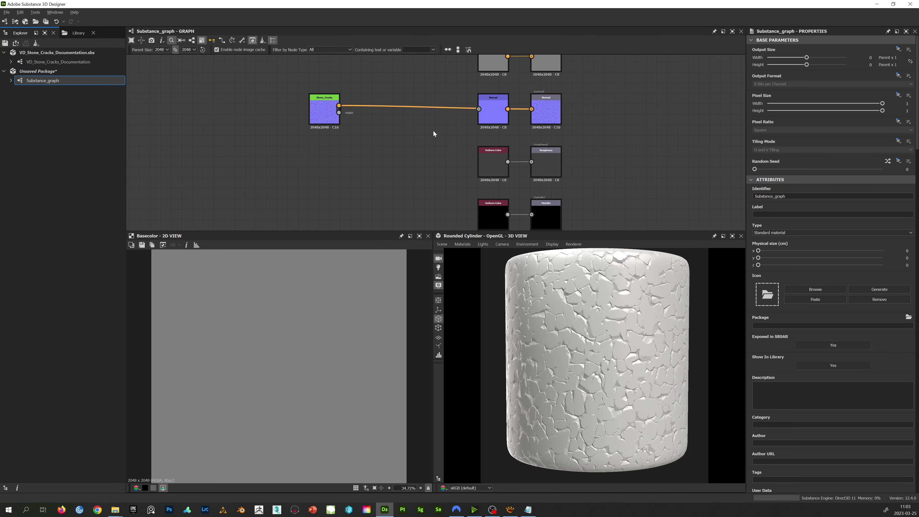
left_click(490, 104)
key("Delete")
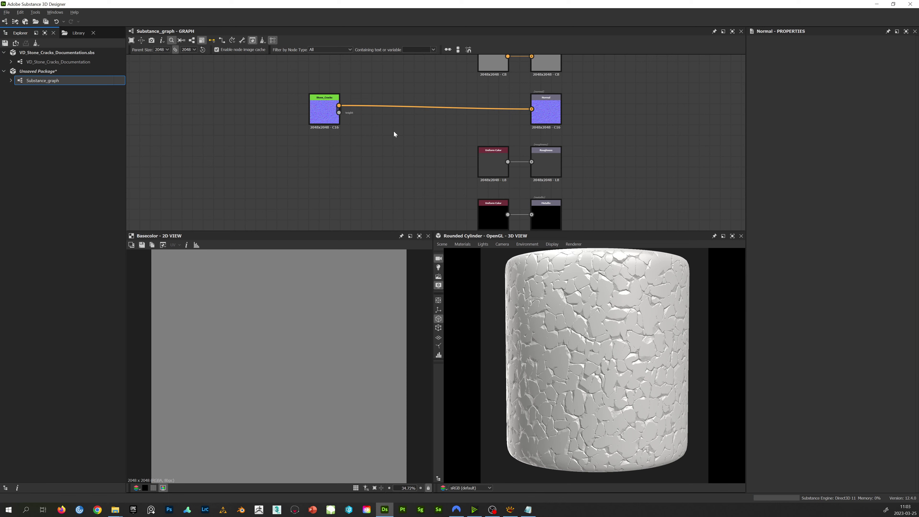
- Add an Ambient Occlusion (HBAO) node and feed it from the Stone_Cracks Height output
key("space")
type("hbao")
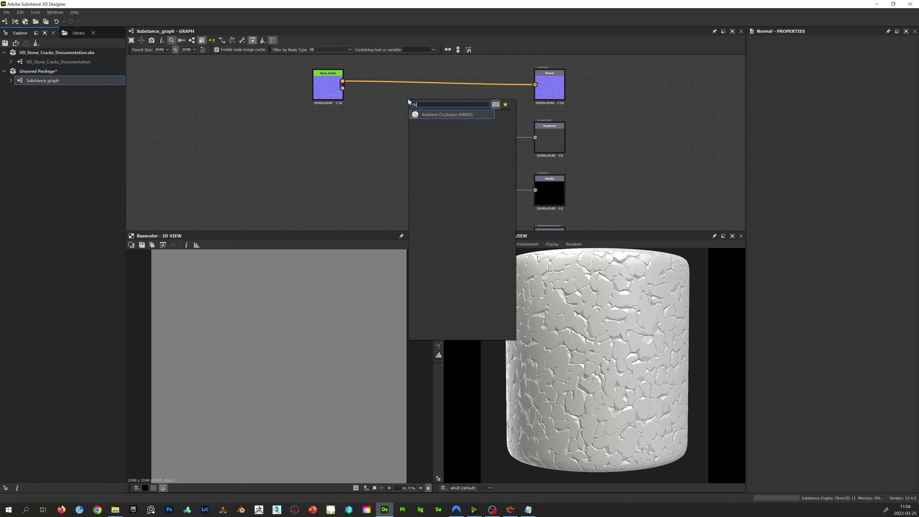
left_click(420, 114)
left_click_drag(342, 88, 398, 95)
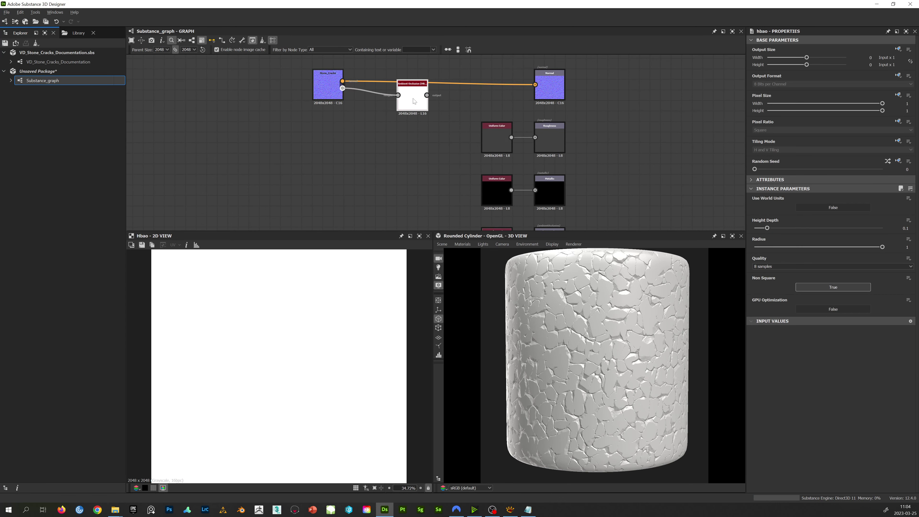
- Enable Use World Units on the HBAO node and set its Height Scale to 3 cm
left_click(842, 209)
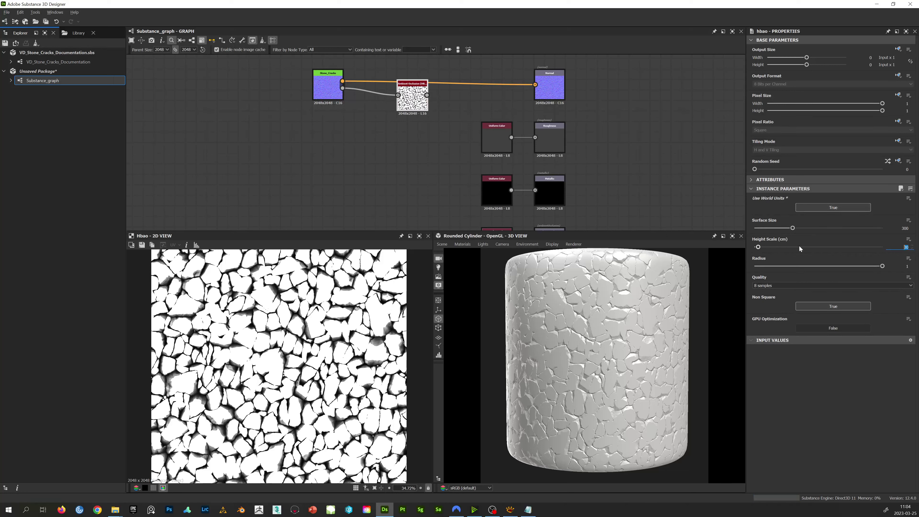
type("3")
key("Return")
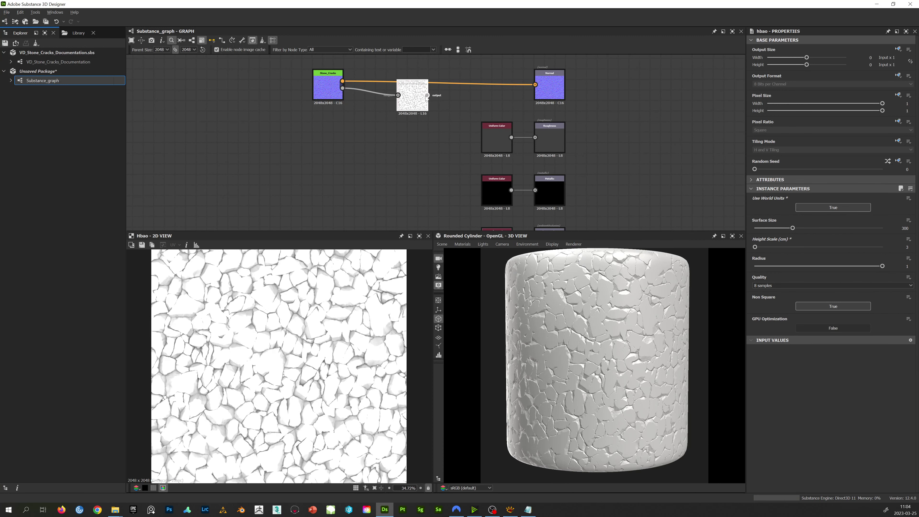
- Connect the HBAO node to the Ambient Occlusion output, putting it in place of that output's deleted white Uniform Color node
left_click_drag(427, 95, 471, 77)
middle_click_drag(471, 77, 437, 16)
left_click_drag(471, 77, 479, 140)
middle_click_drag(453, 94, 531, 167)
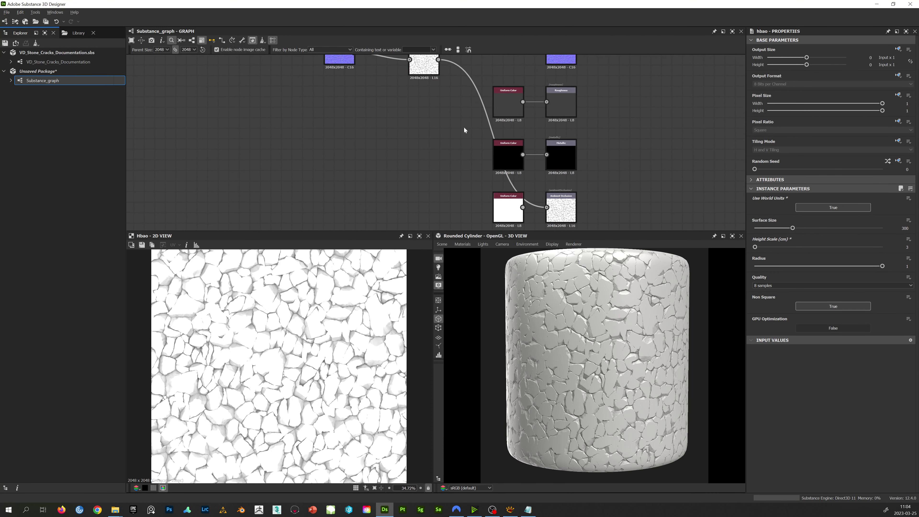
left_click_drag(444, 107, 510, 211)
left_click(512, 211)
key("Delete")
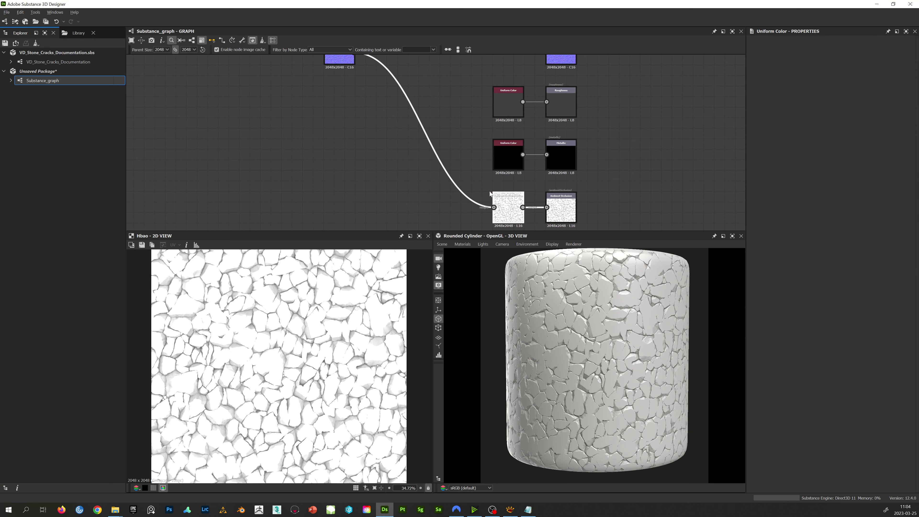
- Select the Stone_Cracks node and examine its instance parameter groups, especially the Cracks Pattern settings
left_click(377, 172)
middle_click_drag(369, 172, 402, 152)
scroll(412, 147, "down", 1)
left_click_drag(604, 333, 628, 335)
middle_click_drag(428, 100, 410, 120)
left_click(355, 90)
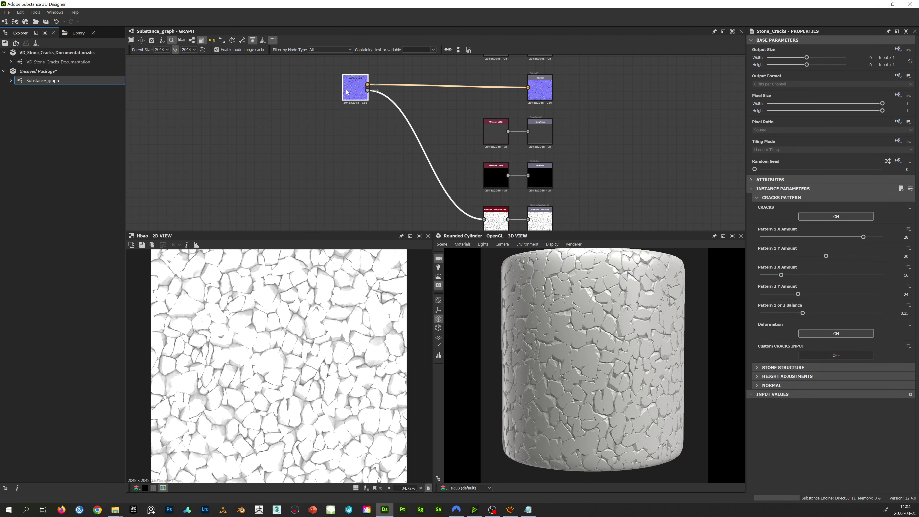
left_click(814, 198)
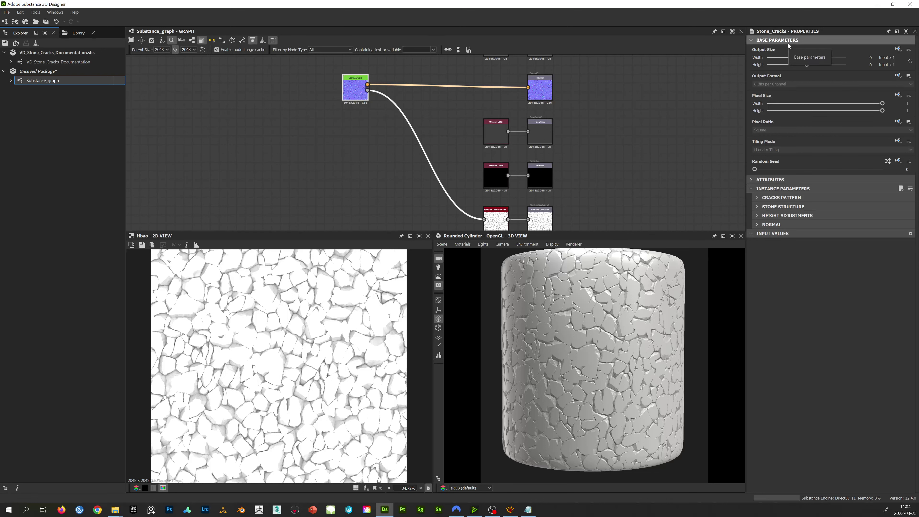
left_click(777, 200)
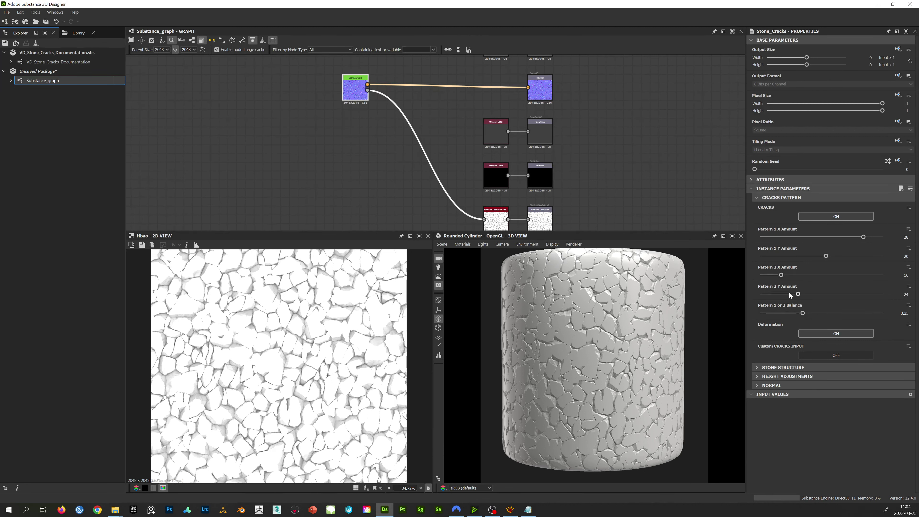
- Try Pattern 2 amounts of X 9, Y 10 and X 18, Y 17 on the Stone_Cracks node
left_click_drag(776, 292, 768, 288)
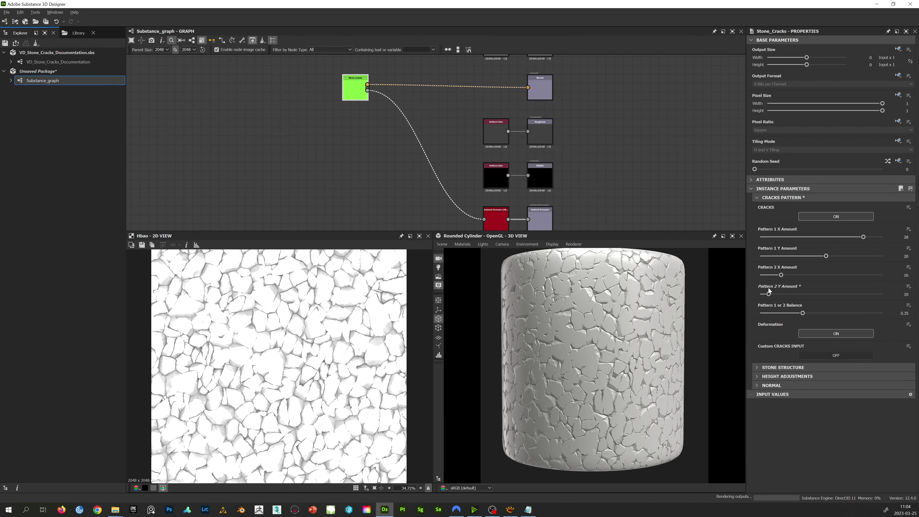
left_click(767, 276)
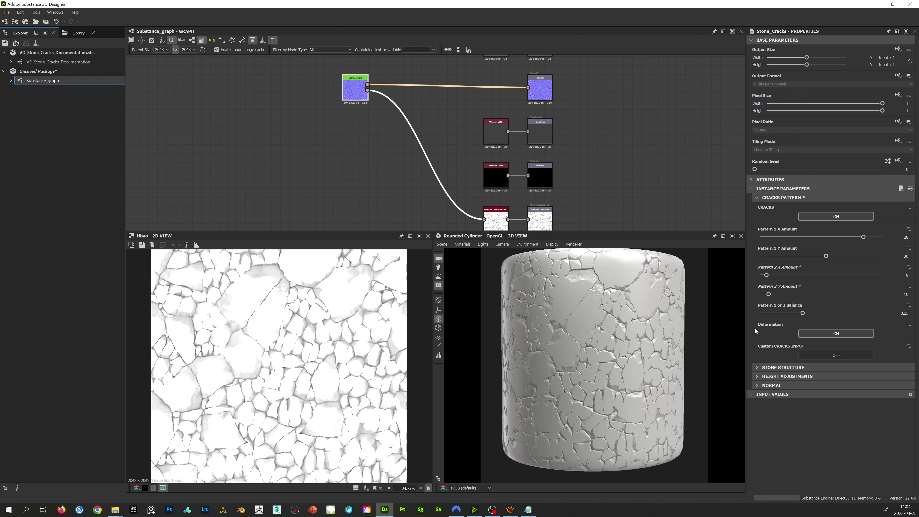
left_click(785, 275)
left_click(784, 293)
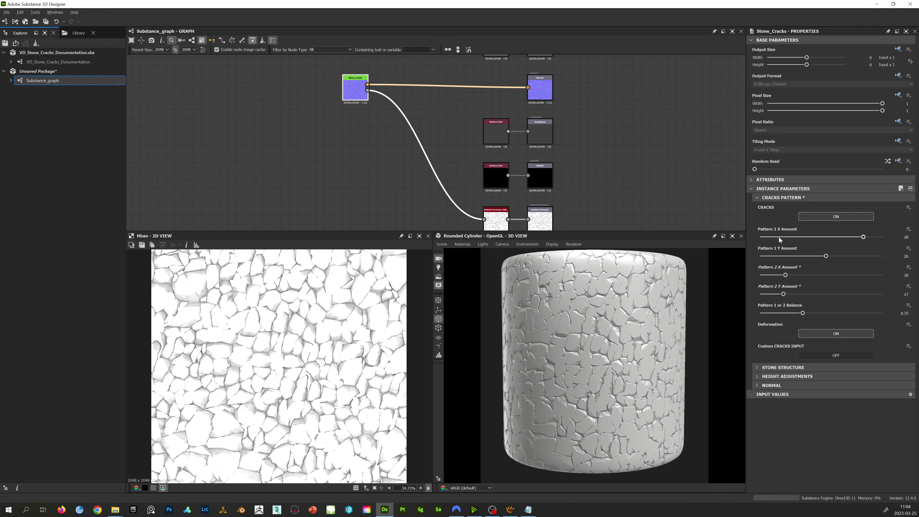
- Set Pattern 1 X Amount to 32 and compare the Pattern 1 or 2 Balance at 0.001 and 1
left_click_drag(779, 237, 881, 237)
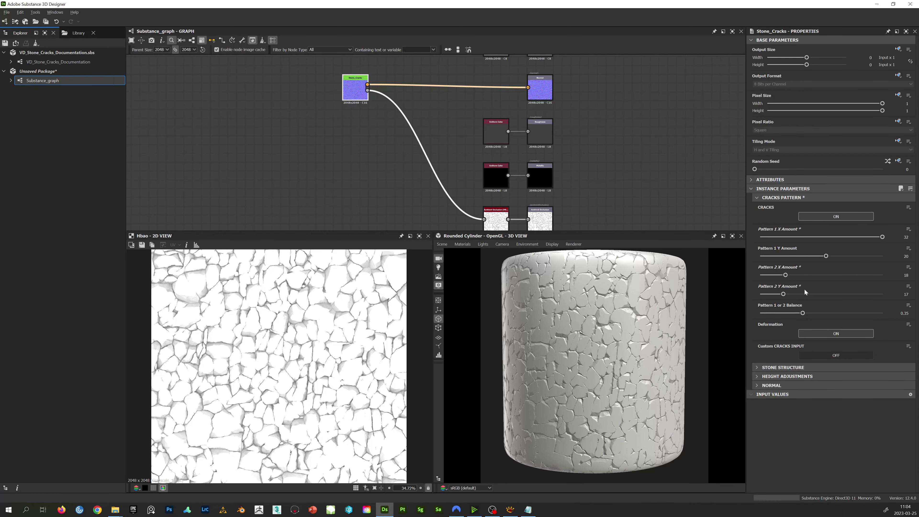
left_click_drag(795, 314, 761, 314)
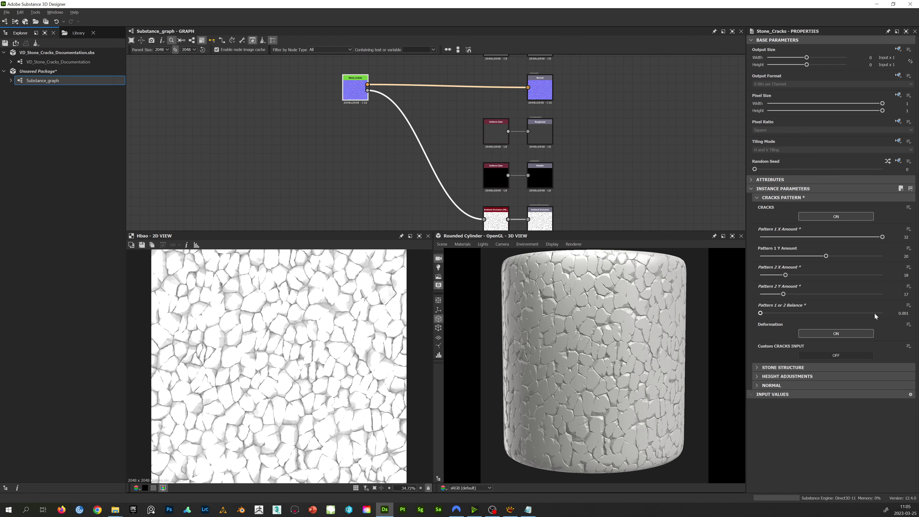
left_click_drag(875, 313, 883, 313)
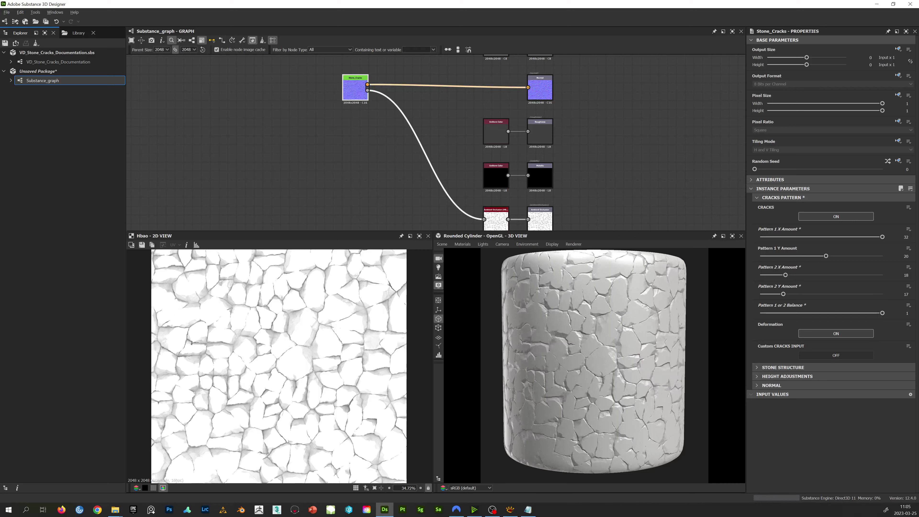
- Set Pattern 2 X Amount to 11, Pattern 2 Y Amount to 10, and Pattern 1 or 2 Balance to 0.16
left_click_drag(783, 294, 771, 276)
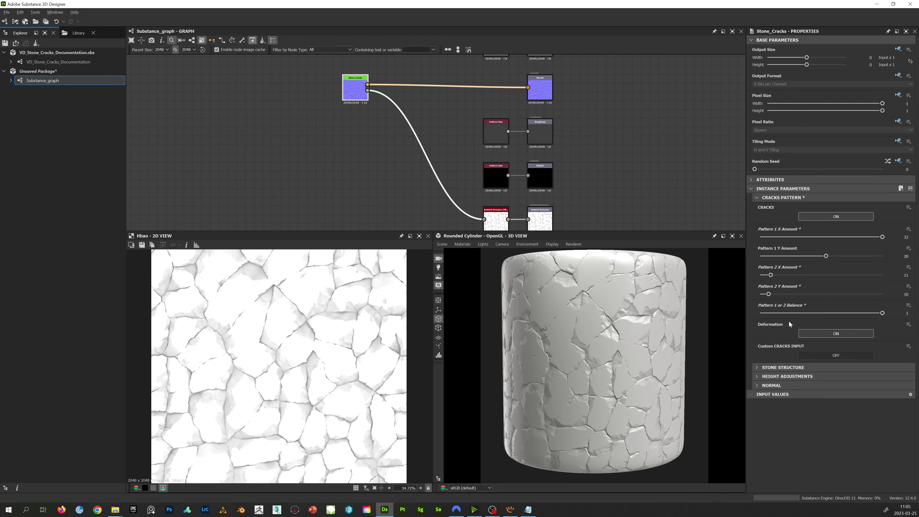
mouse_move(789, 313)
left_mouse_down()
mouse_move(769, 313)
mouse_move(780, 312)
left_mouse_up()
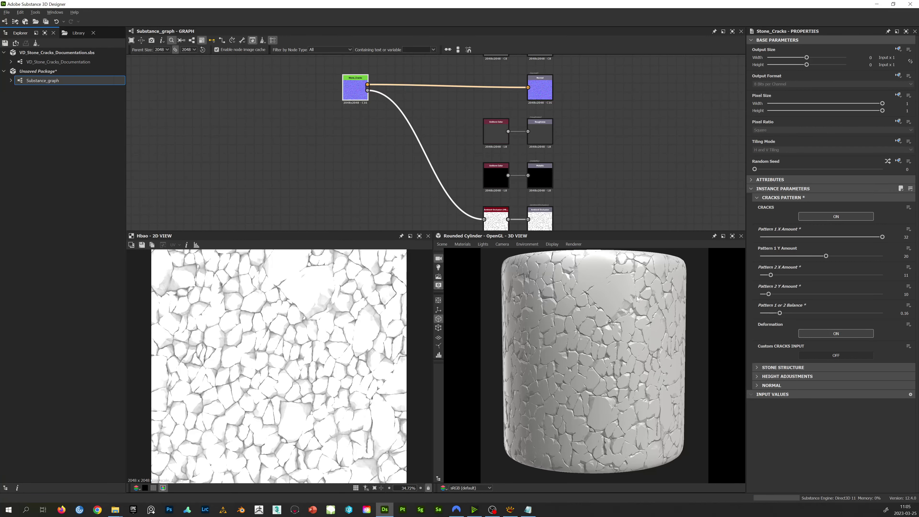
- Switch the Stone_Cracks Deformation off and back on to compare its effect on the crack shapes
scroll(637, 299, "up", 5)
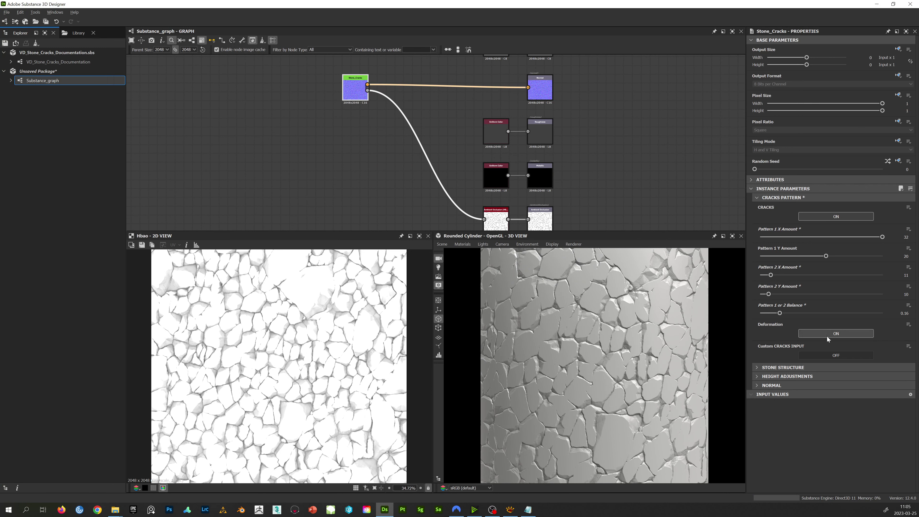
left_click(836, 333)
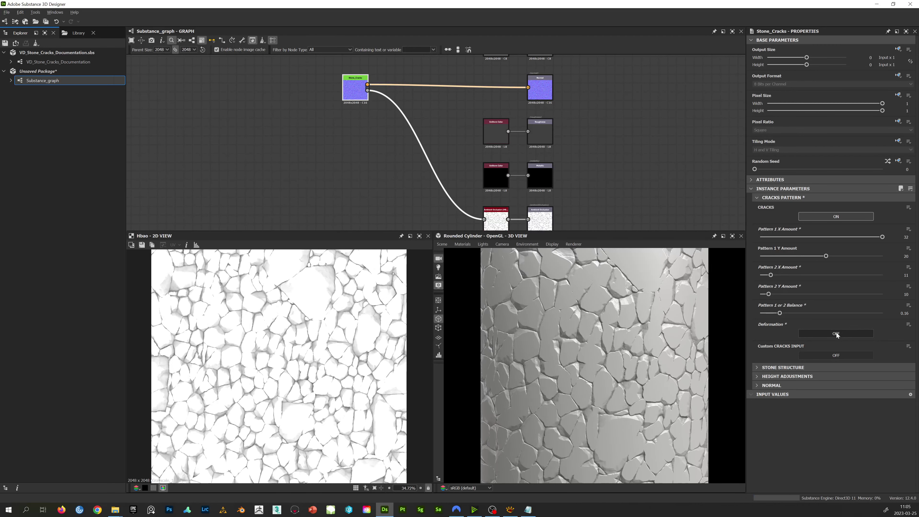
left_click(836, 333)
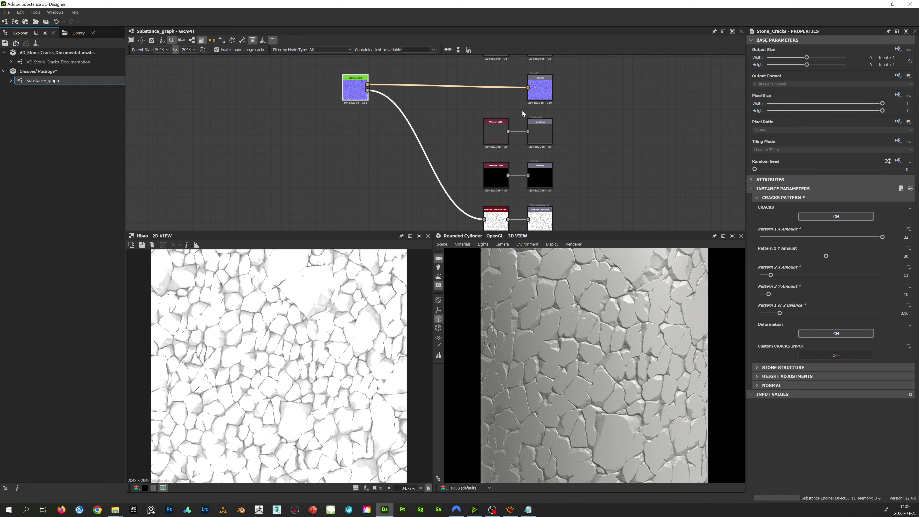
- Add a Cells 4 node in the empty graph area before the Stone_Cracks node
middle_click_drag(522, 111, 666, 125)
left_click(401, 154)
scroll(401, 160, "down", 2)
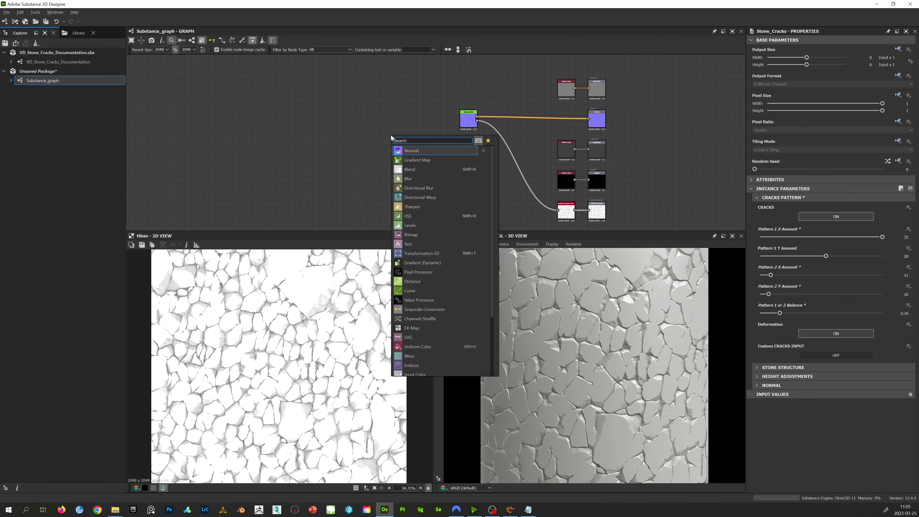
type("cell")
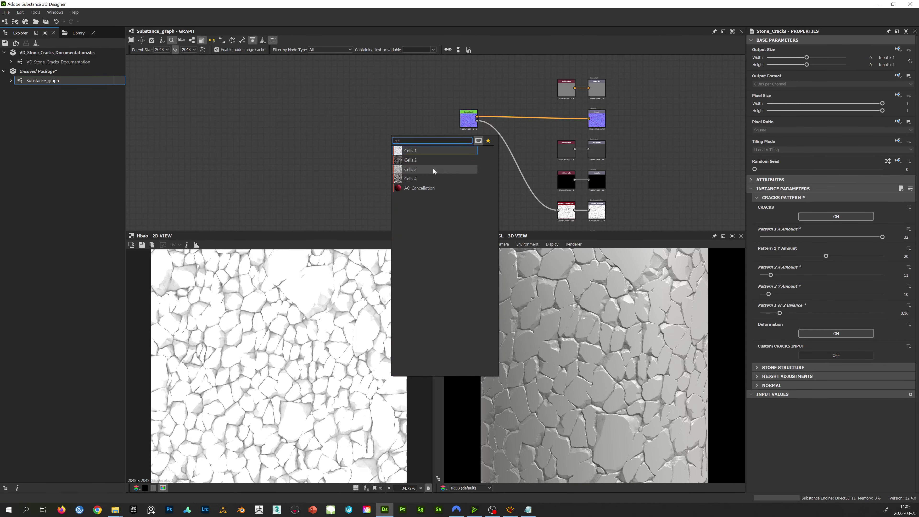
left_click(412, 178)
scroll(395, 138, "up", 1)
left_click_drag(395, 139, 406, 125)
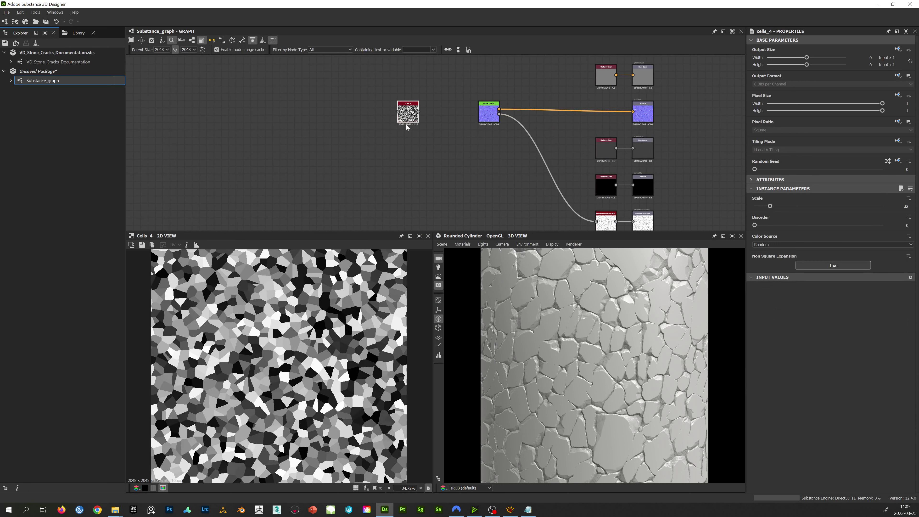
- Add a Histogram Scan node and feed it from the Cells 4 node
key("space")
type("hiso")
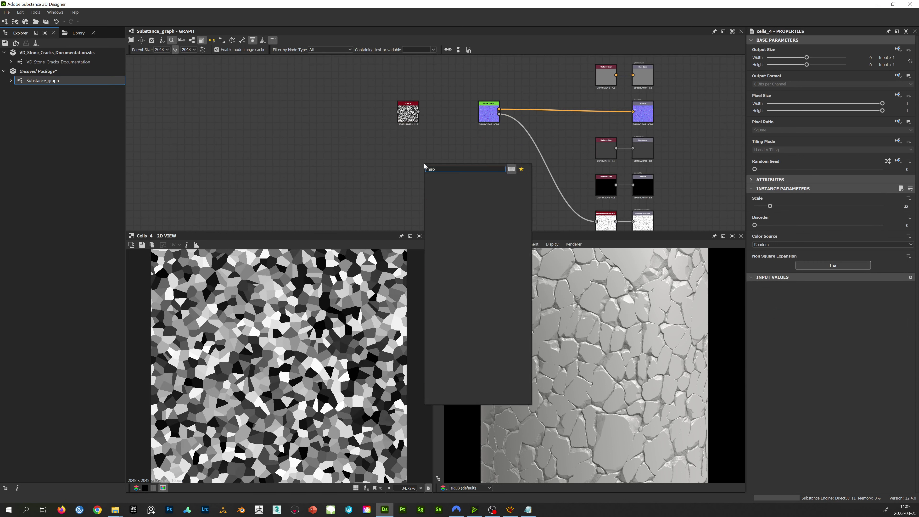
key("BackSpace")
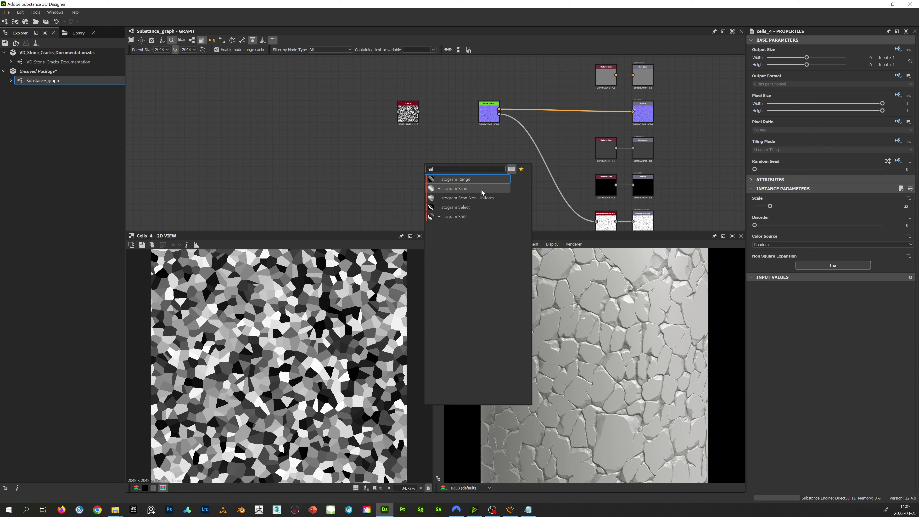
left_click(481, 189)
mouse_move(418, 111)
left_mouse_down()
mouse_move(420, 162)
mouse_move(443, 163)
mouse_move(416, 108)
left_mouse_up()
scroll(412, 132, "up", 2)
middle_click_drag(411, 132, 381, 146)
- Duplicate the Cells 4 node, place the copy below the original, and feed the Histogram Scan from the copy instead
key("ctrl+c")
key("ctrl+v")
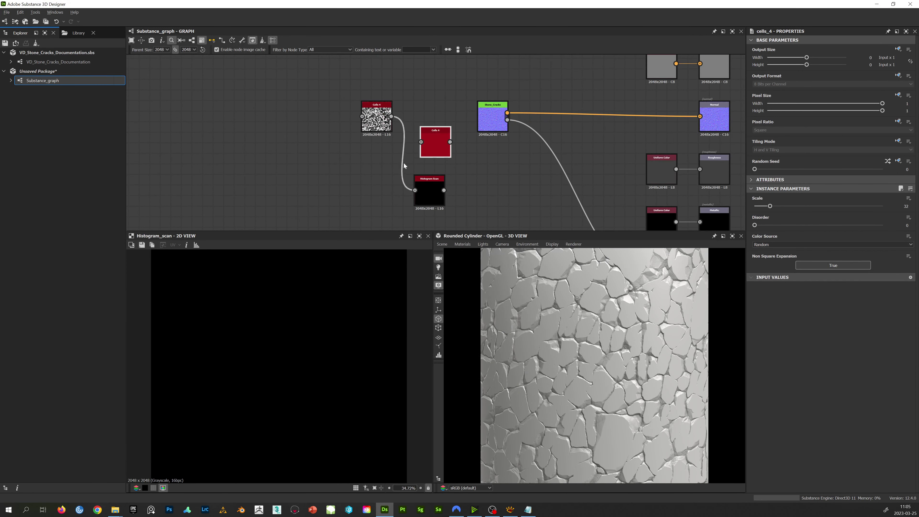
left_click_drag(442, 144, 363, 181)
left_click(382, 171)
left_click_drag(430, 195, 420, 174)
double_click(377, 175)
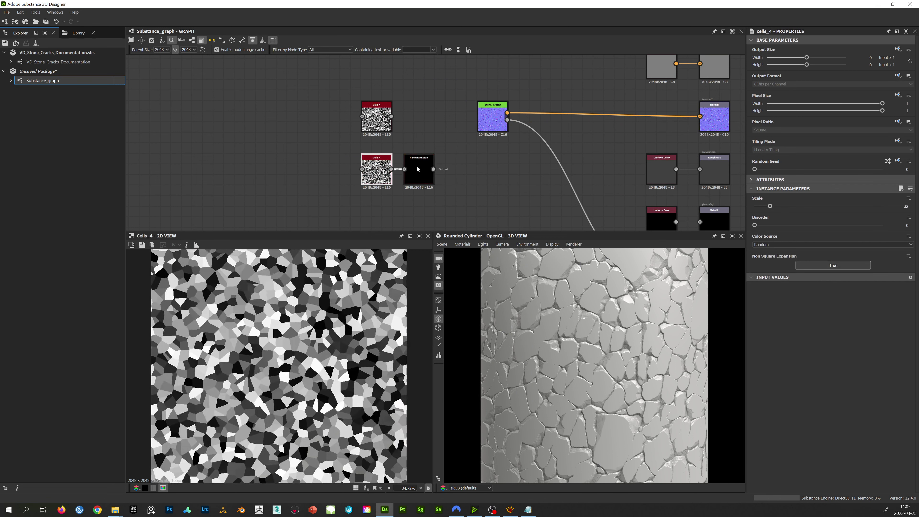
- Set the Histogram Scan Contrast to 1 and Position to about 0.35, and the duplicated Cells 4 node's Scale to 7
double_click(419, 173)
left_click_drag(787, 225, 885, 225)
left_click(804, 206)
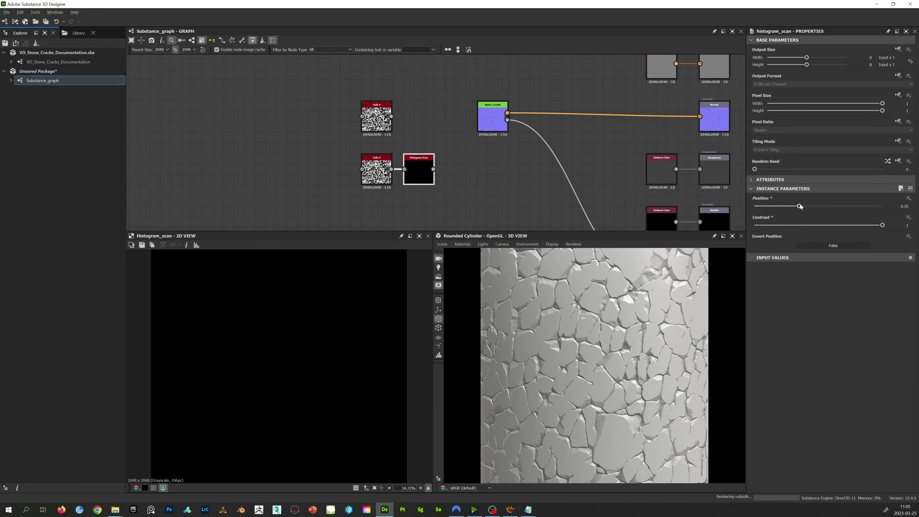
left_click(376, 169)
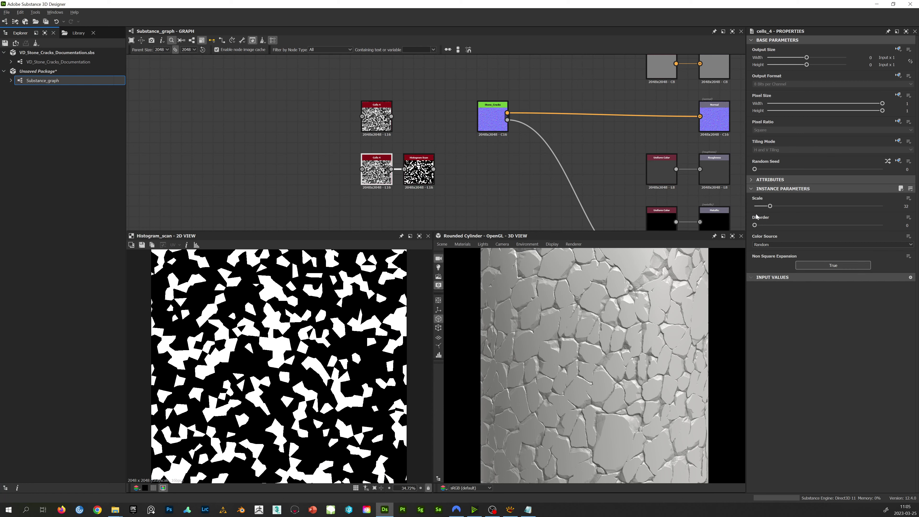
left_click_drag(785, 207, 757, 207)
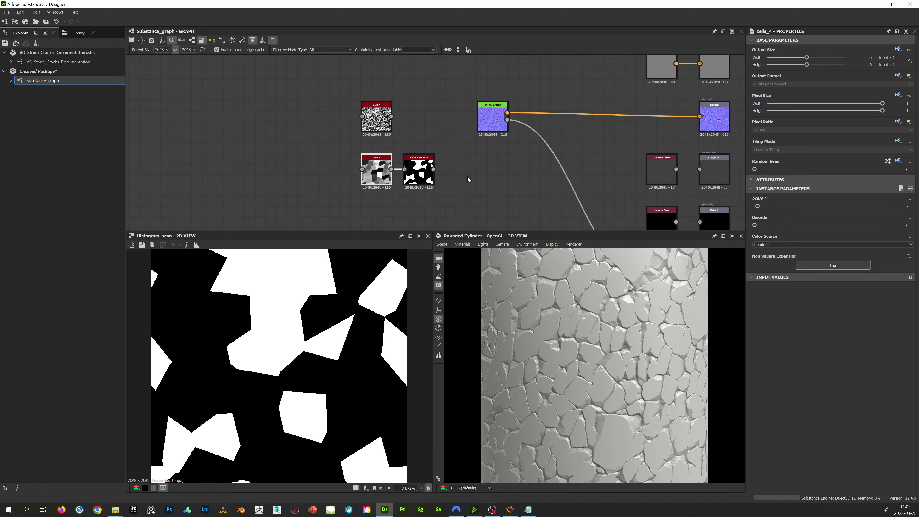
- Add a Blend node with the original Cells 4 as foreground, the copy as background, and the Histogram Scan as mask
left_click(468, 177)
key("b")
left_click_drag(391, 117, 391, 169)
left_click_drag(439, 143, 419, 123)
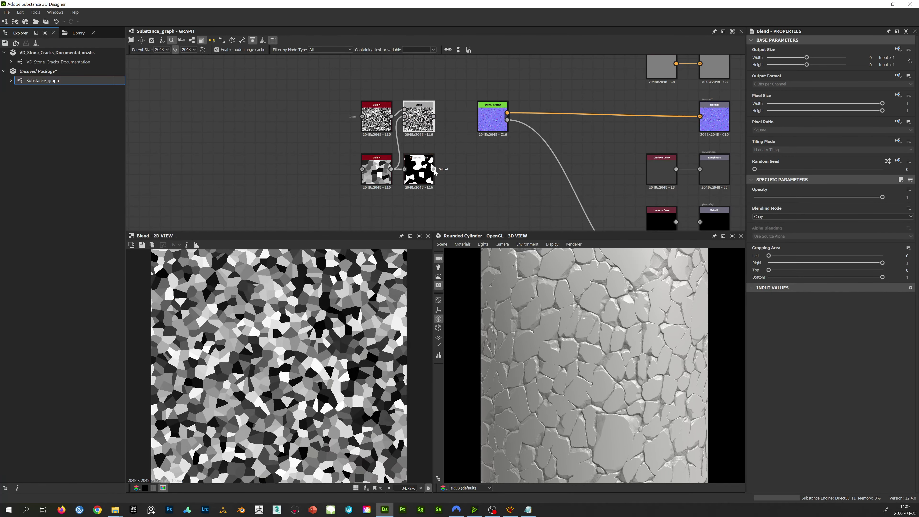
left_click_drag(435, 169, 405, 123)
scroll(293, 375, "down", 2)
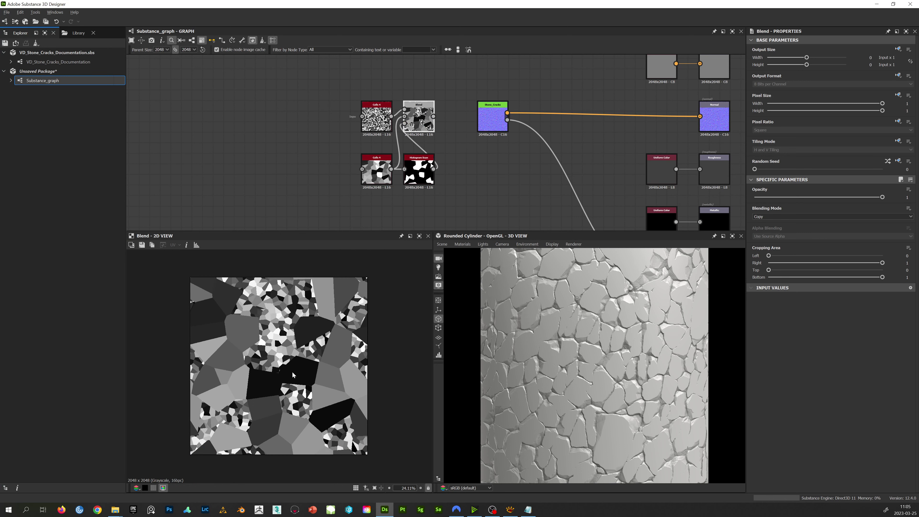
- Set the Scale of the Cells 4 node feeding the Histogram Scan to 12
scroll(388, 142, "up", 2)
left_click(375, 175)
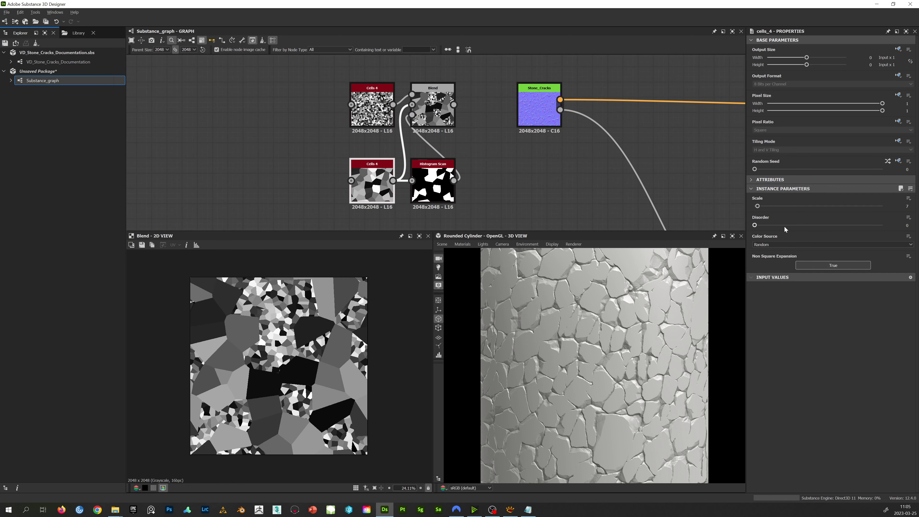
left_click_drag(758, 207, 760, 207)
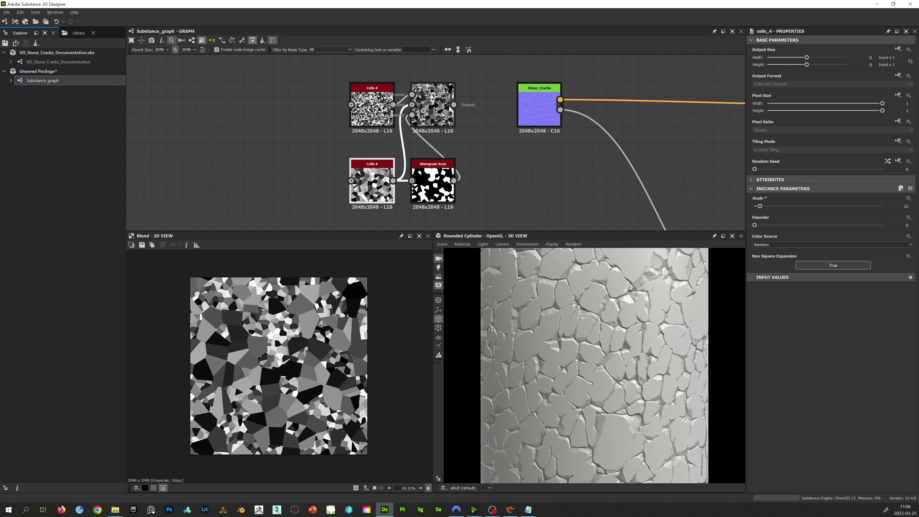
- Turn on Custom CRACKS INPUT on the Stone_Cracks node, inspect its Cracks Pattern (Grayscale ID) input, and select the Blend node
left_click(527, 99)
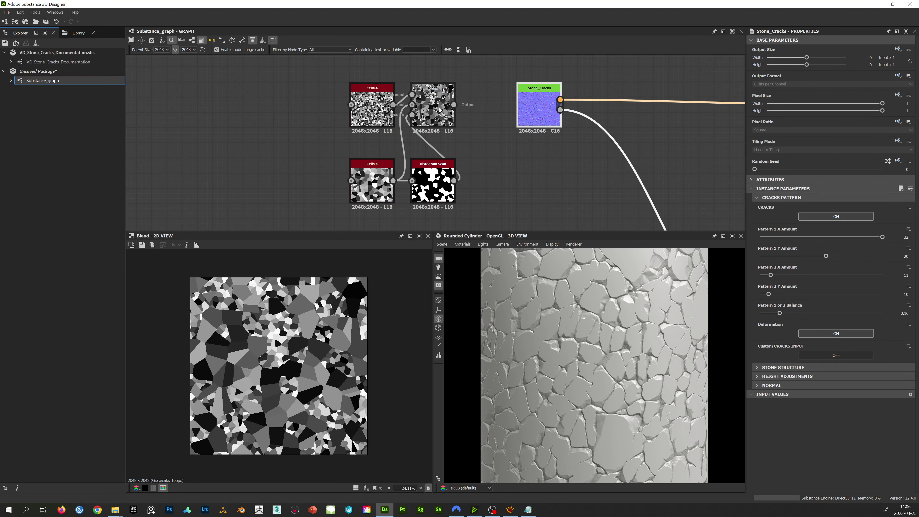
scroll(617, 306, "down", 1)
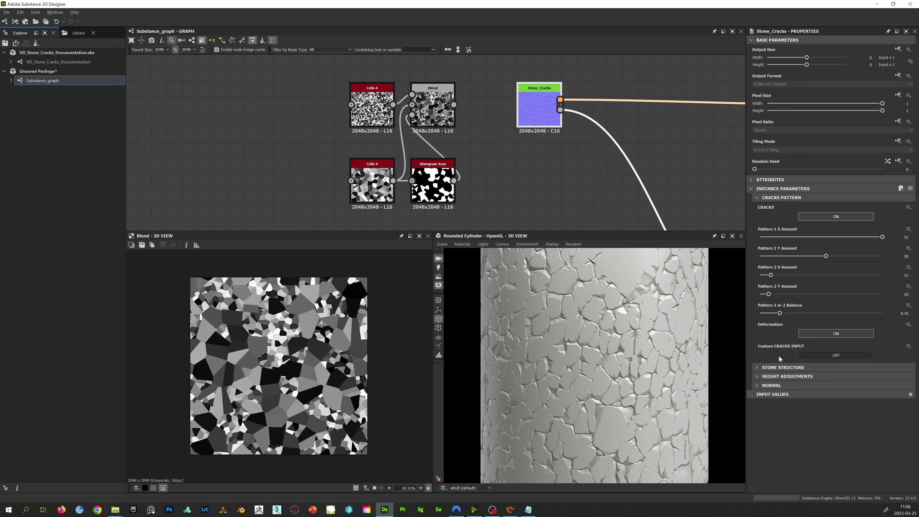
left_click(826, 356)
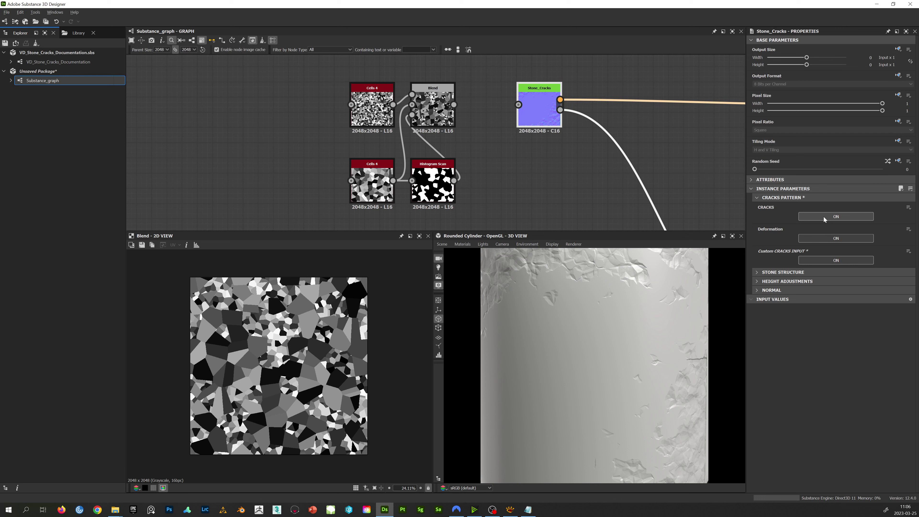
scroll(532, 152, "down", 2)
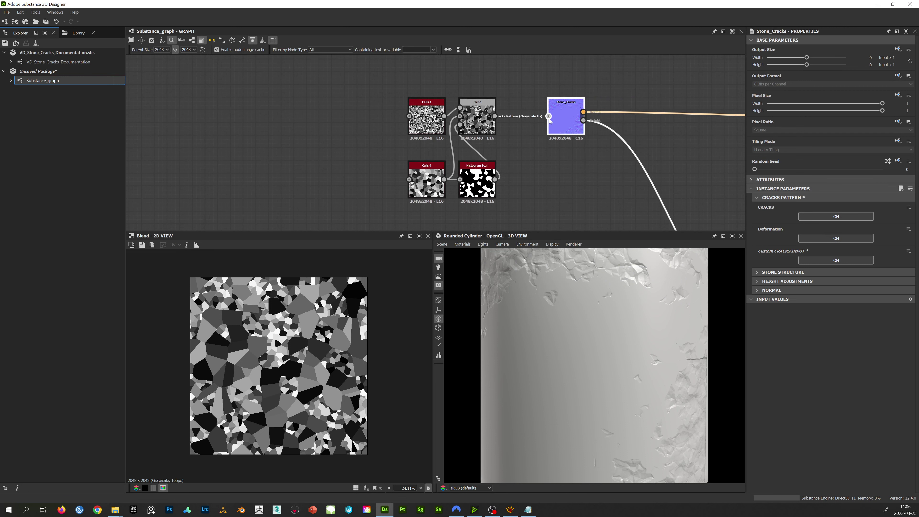
scroll(549, 119, "up", 1)
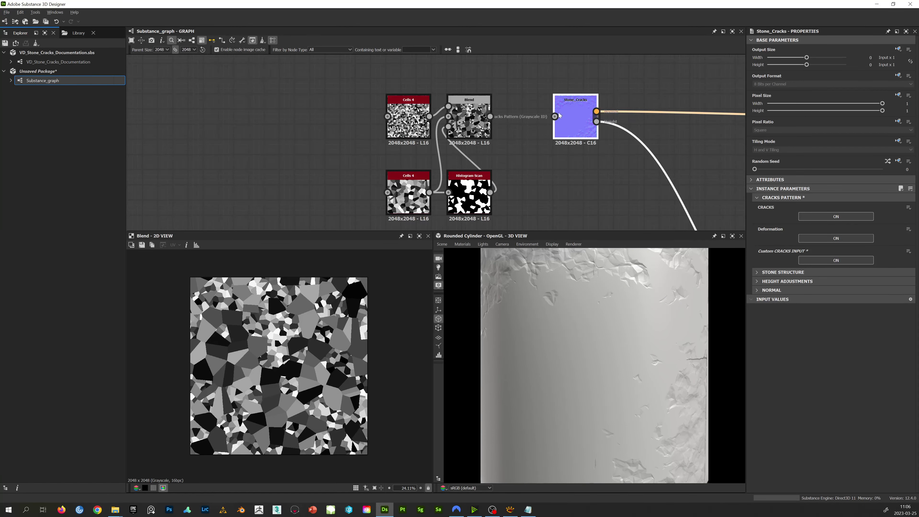
left_click(564, 119)
scroll(552, 327, "down", 3)
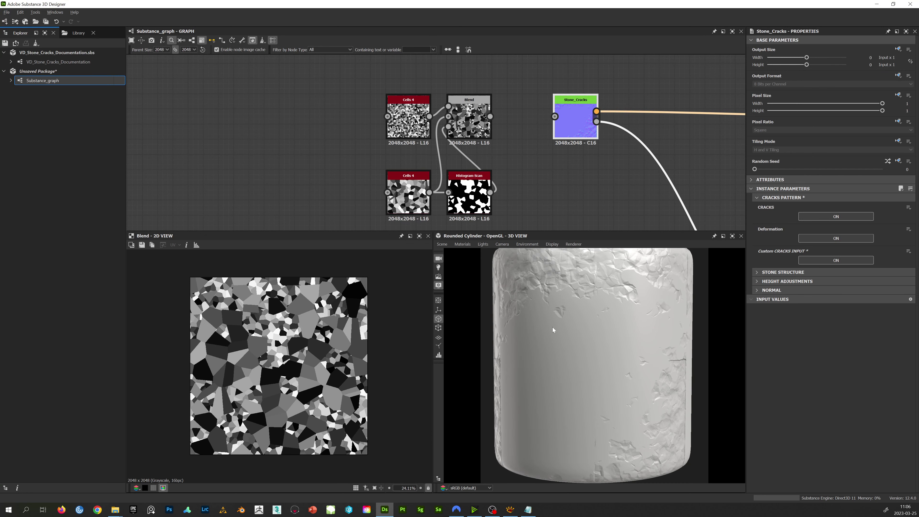
left_click_drag(642, 319, 609, 295)
left_click(478, 123)
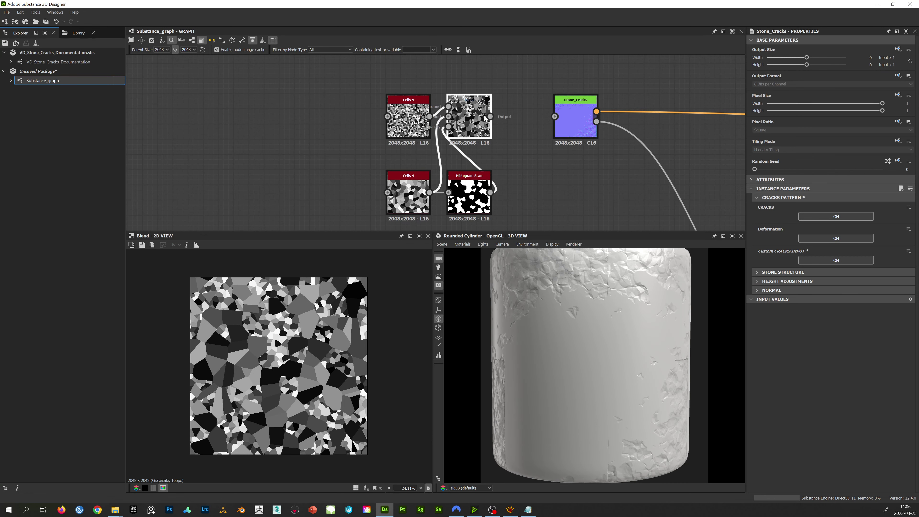
- Connect the Blend output to the Stone_Cracks custom cracks input and lower the Scale of the Cells 4 node feeding the Blend foreground
left_click_drag(490, 116, 568, 119)
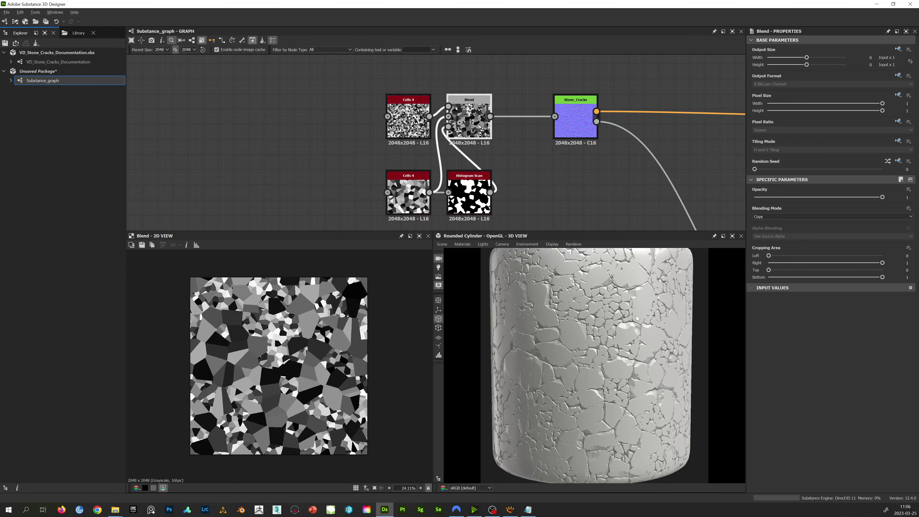
left_click(408, 119)
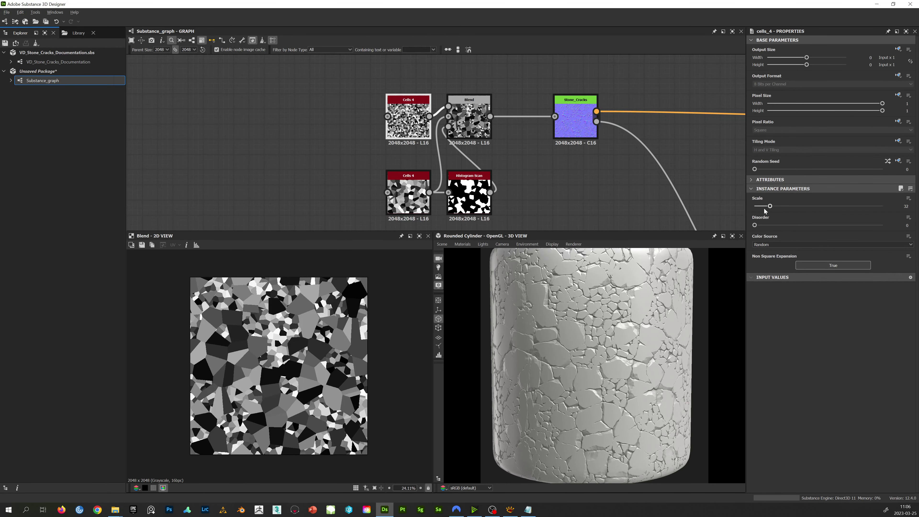
mouse_move(760, 205)
left_mouse_down()
mouse_move(770, 207)
mouse_move(759, 205)
left_mouse_up()
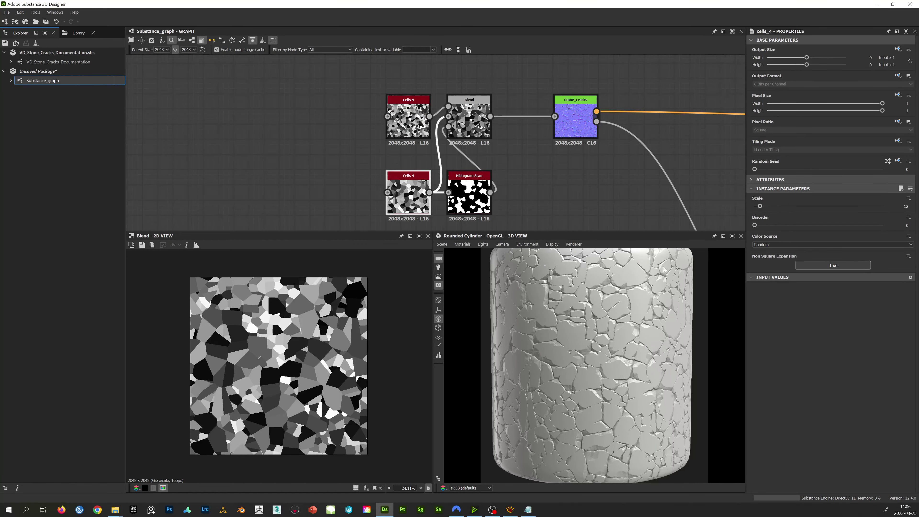
left_click_drag(686, 320, 620, 324)
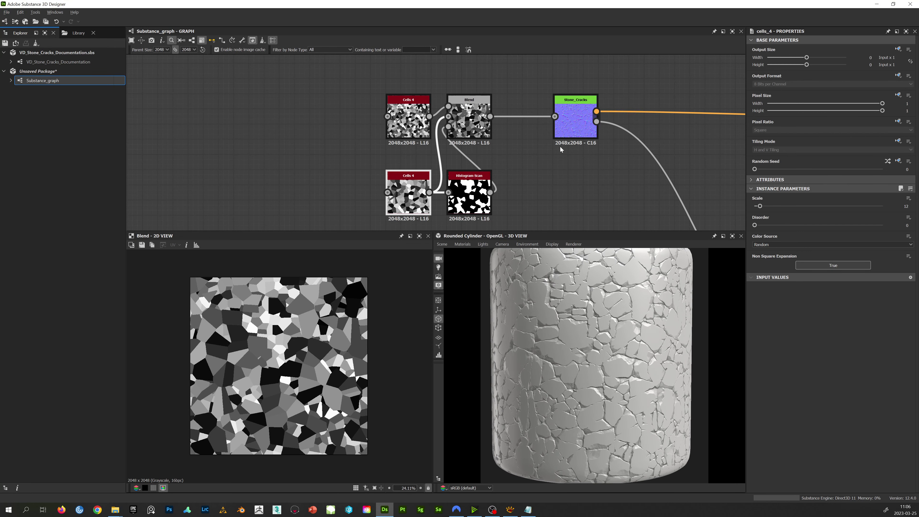
- Space the Stone_Cracks node well apart from the Cells 4, Histogram Scan and Blend group to make room in the graph
left_click_drag(579, 124, 563, 123)
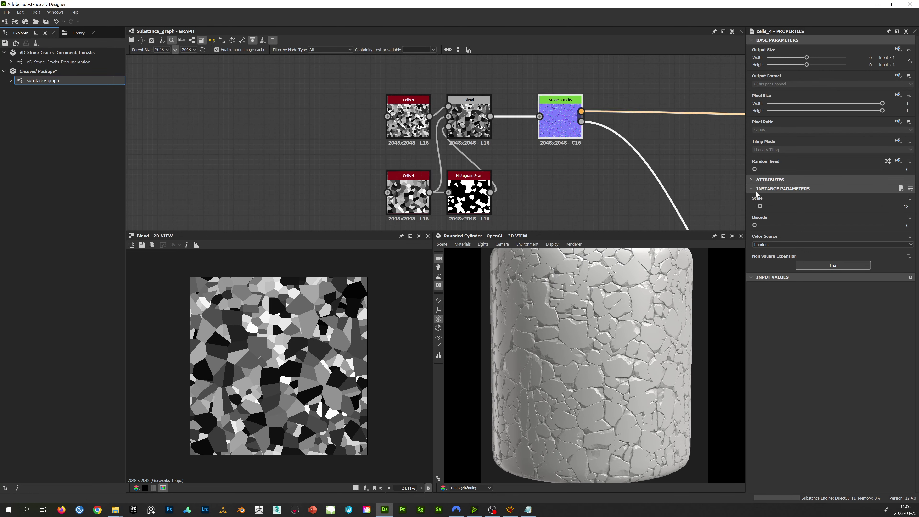
key("alt+Tab")
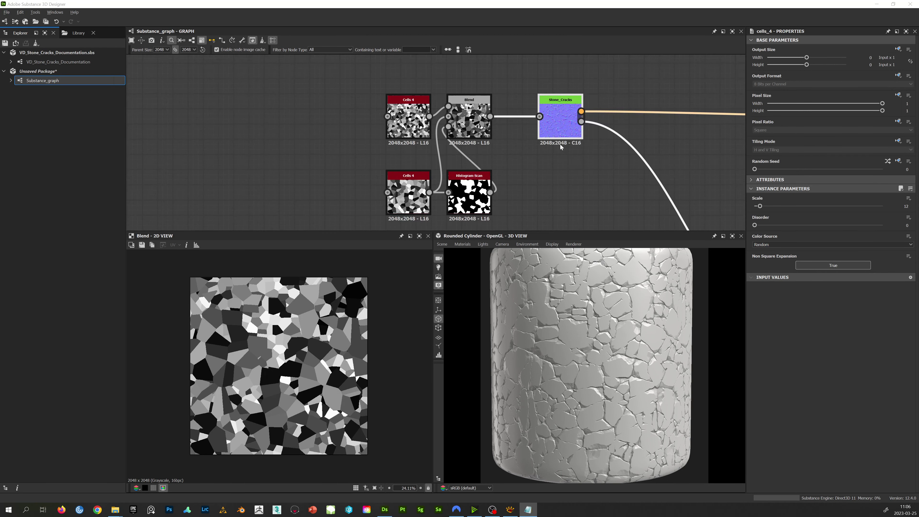
middle_click_drag(561, 144, 549, 139)
left_click(565, 162)
left_click(551, 119)
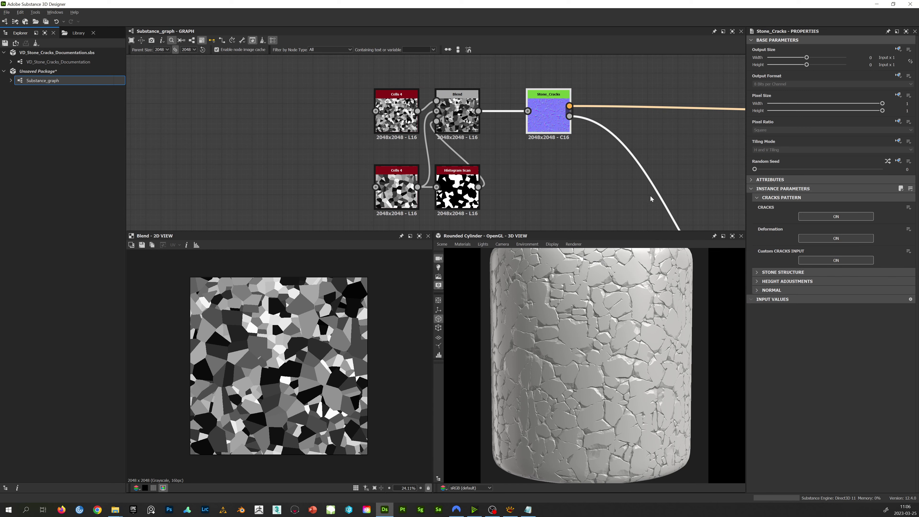
middle_click_drag(494, 154, 588, 164)
left_click_drag(471, 86, 577, 203)
left_click_drag(553, 121, 477, 121)
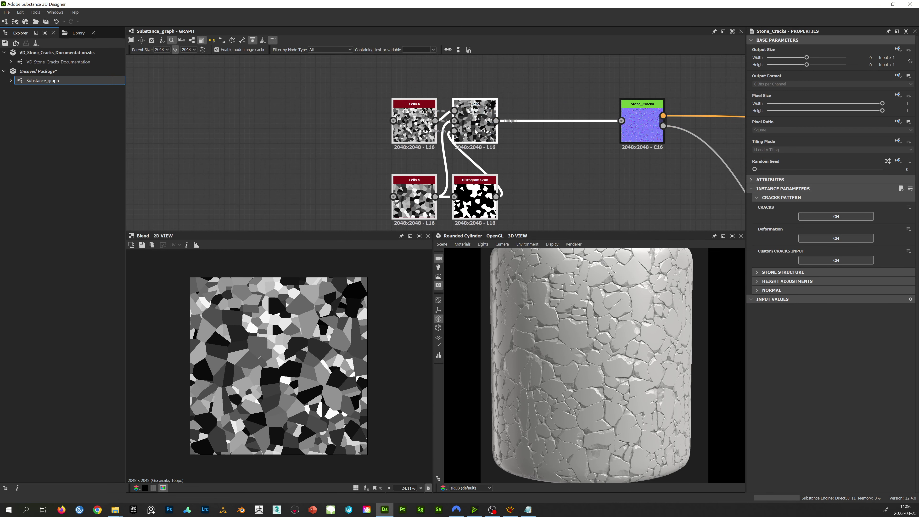
middle_click_drag(542, 75, 545, 121)
left_click(545, 123)
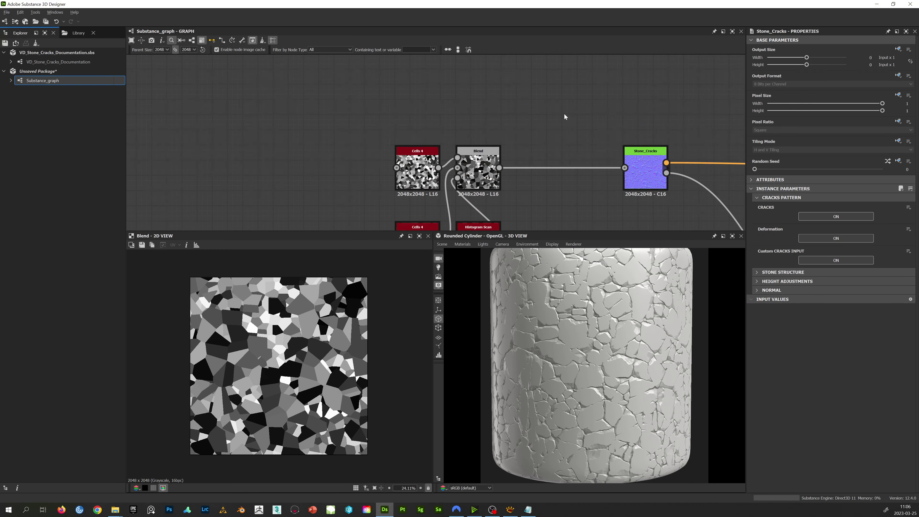
- Add a Tile Generator node and place it above the Blend node
key("space")
type("tile")
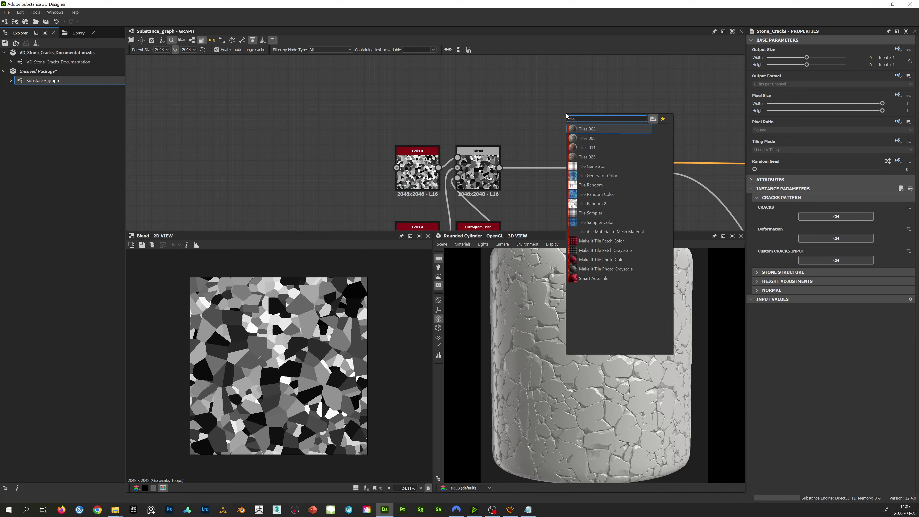
key("Escape")
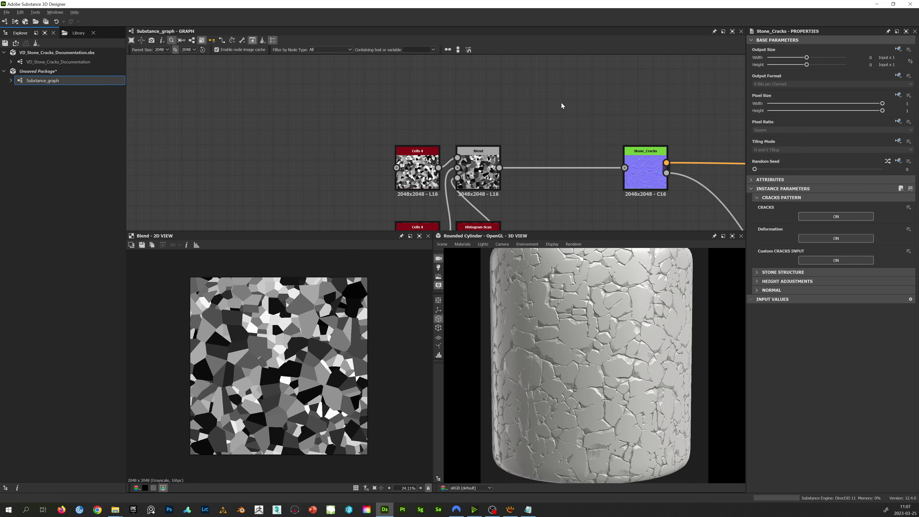
left_click_drag(560, 103, 471, 89)
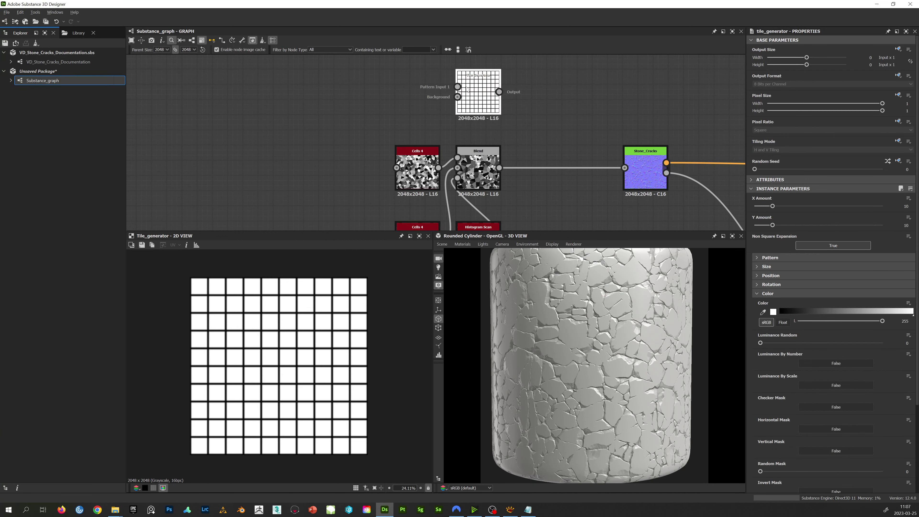
- Set the Tile Generator's Luminance Random to 1 and change its Pattern from Brick to plain gapless squares
left_click_drag(796, 343, 886, 353)
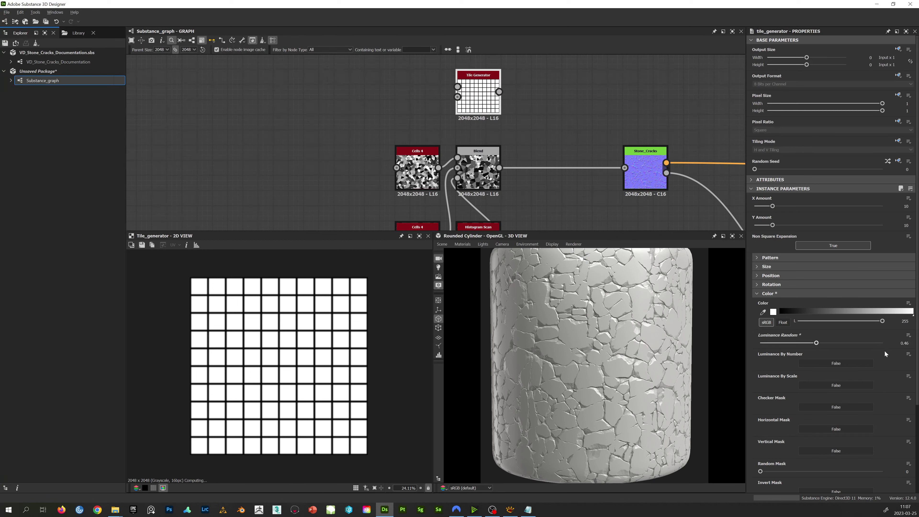
left_click(778, 259)
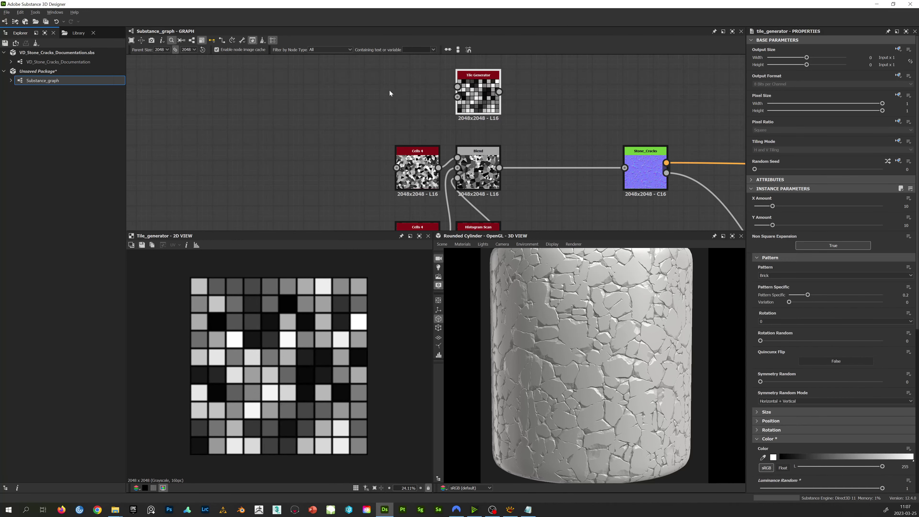
left_click(778, 275)
left_click(781, 286)
left_click(829, 258)
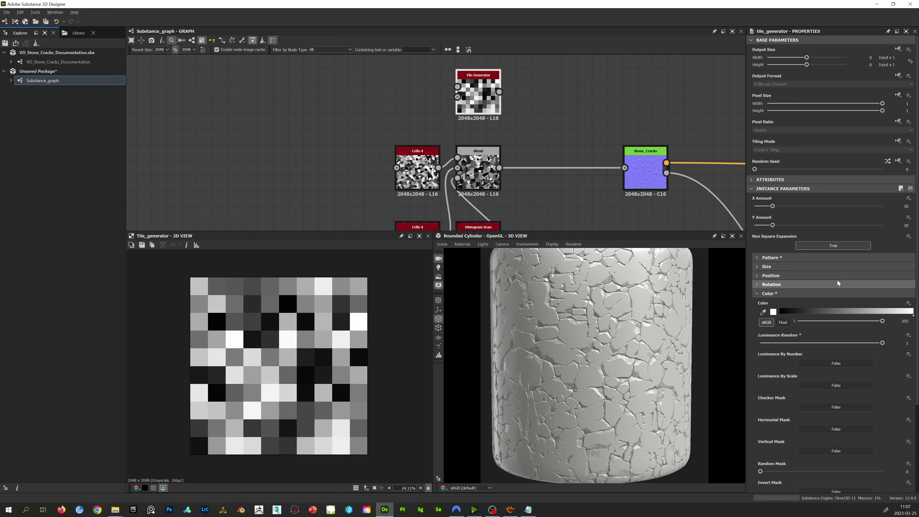
- Set both the X Amount and Y Amount of the Tile Generator to 8
left_click(776, 206)
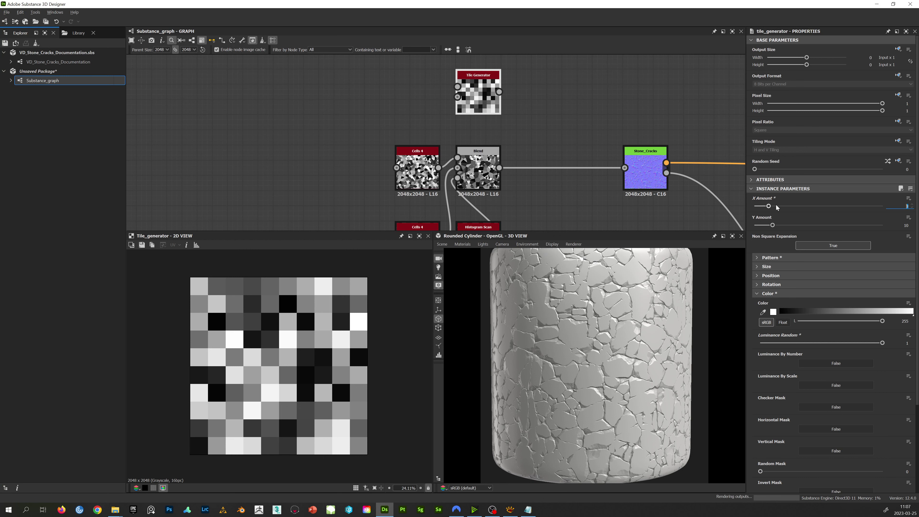
type("8")
key("Tab")
type("8")
key("Return")
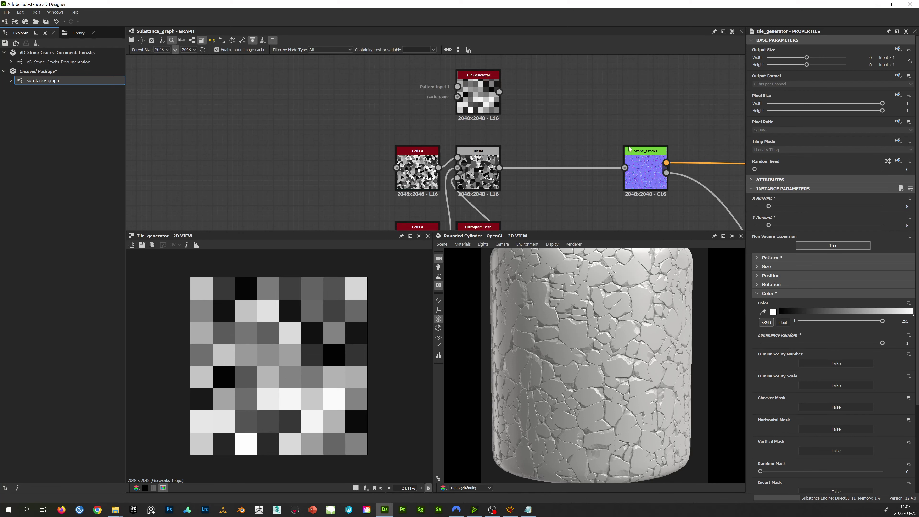
- Turn on Custom Stone Structure in the Stone Structure parameters of the Stone_Cracks node
left_click(645, 170)
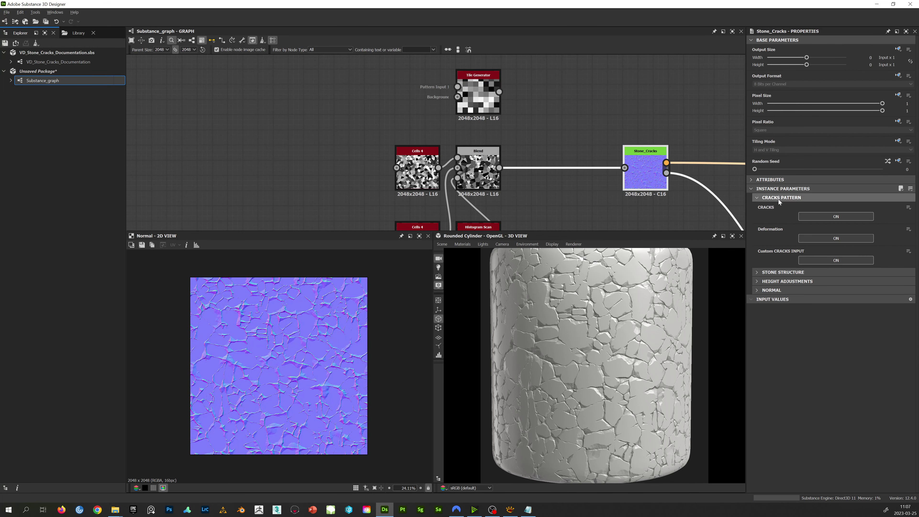
left_click(778, 199)
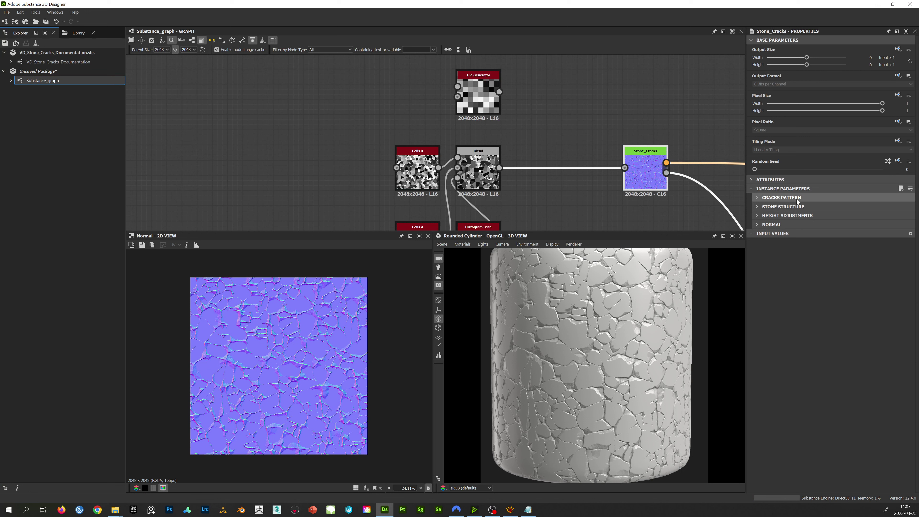
left_click(773, 209)
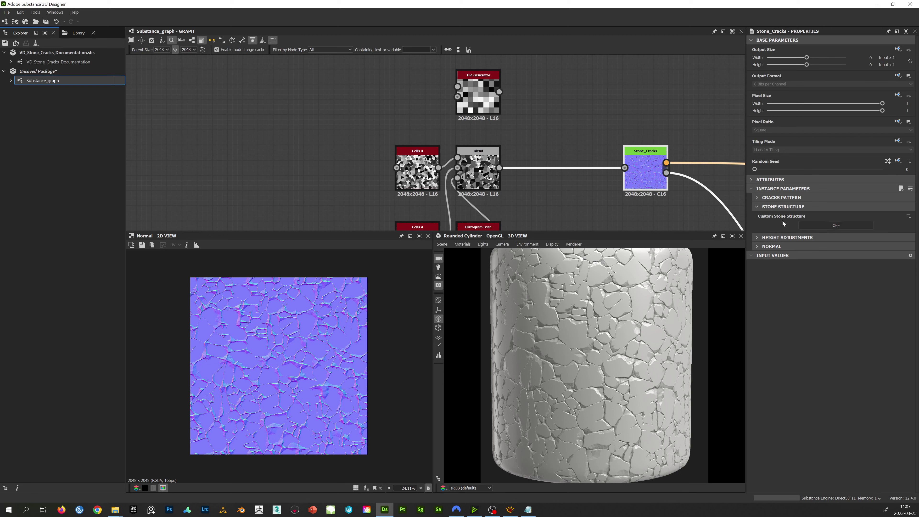
left_click(818, 223)
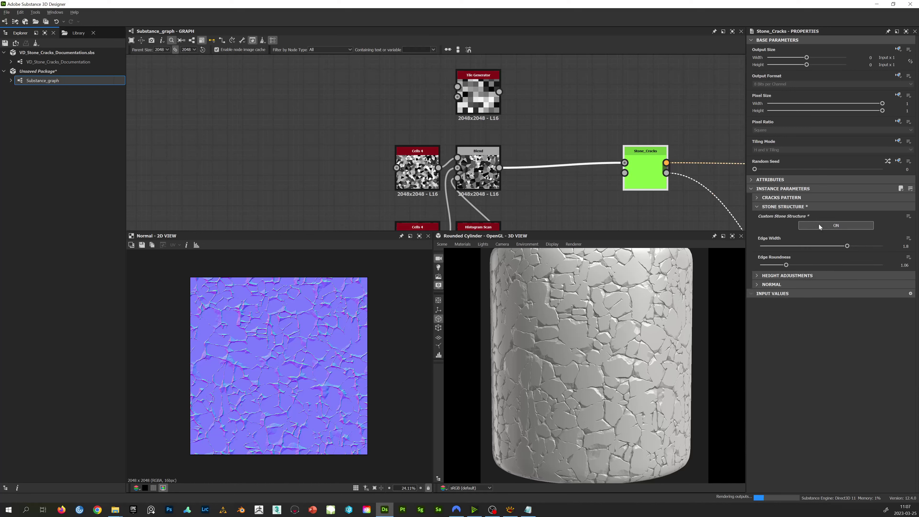
left_click(819, 224)
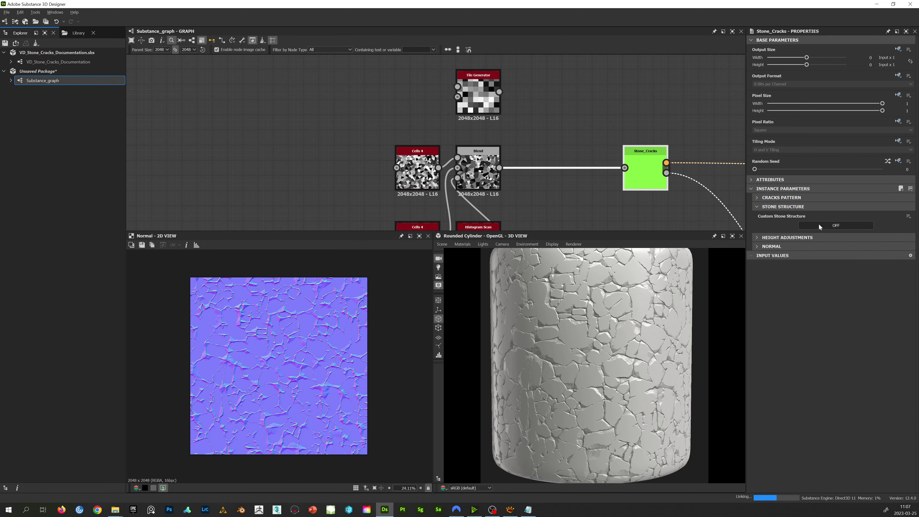
left_click(819, 224)
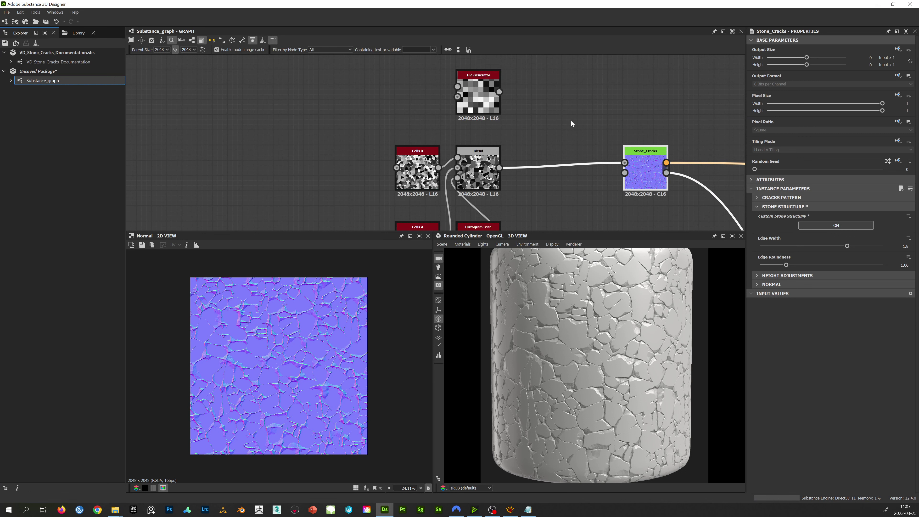
- Move the Tile Generator node below the Blend connection, beside the Histogram Scan node and before Stone_Cracks
middle_click_drag(557, 115, 527, 86)
left_click_drag(446, 68, 536, 226)
middle_click_drag(536, 184, 575, 156)
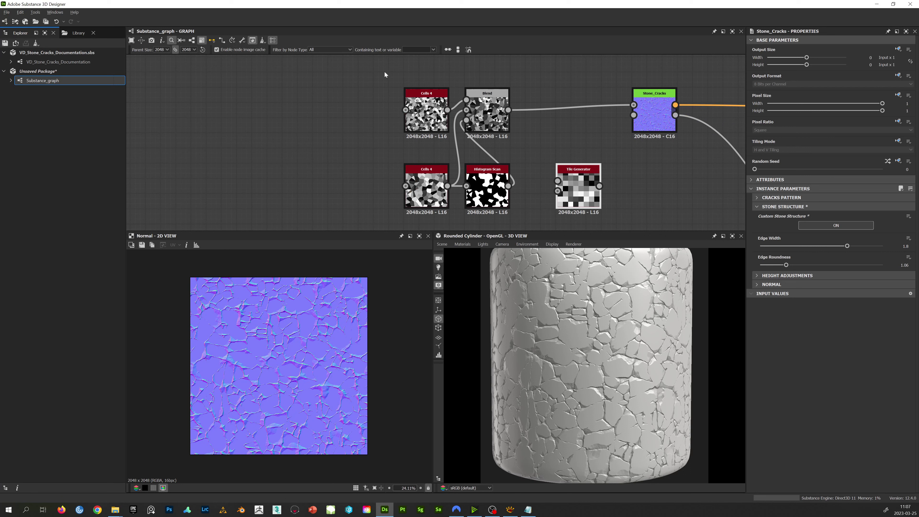
left_click_drag(484, 115, 488, 113)
left_click(557, 145)
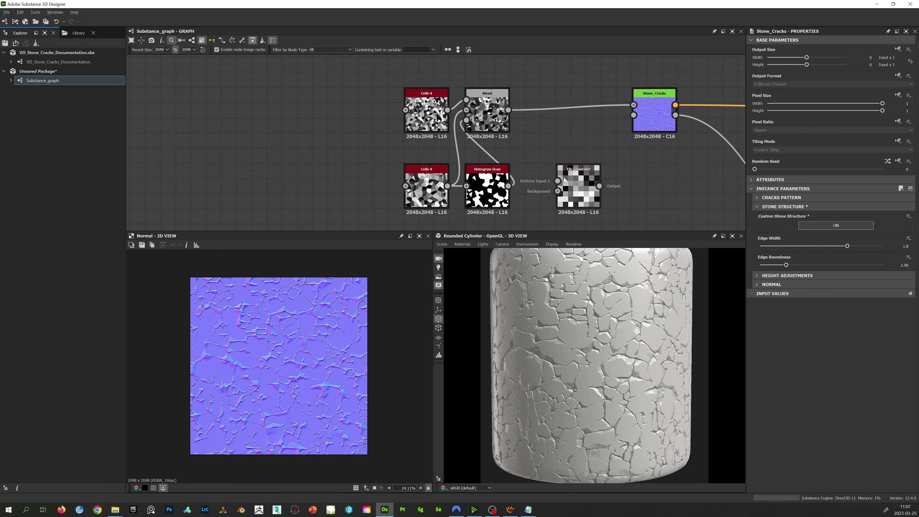
- Connect the Tile Generator output to the Custom Stone Structure (Grayscale ID) input of Stone_Cracks and collapse the generator's Color parameters
left_click(589, 179)
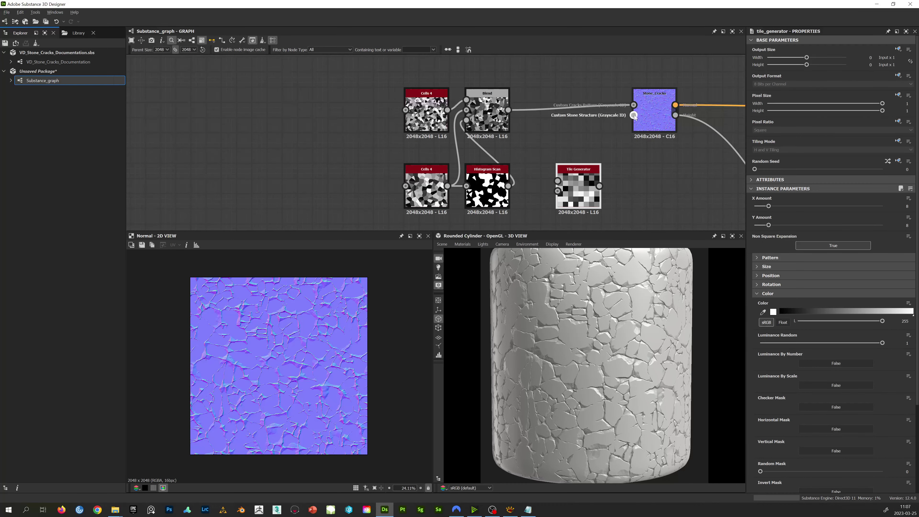
left_click_drag(634, 116, 600, 186)
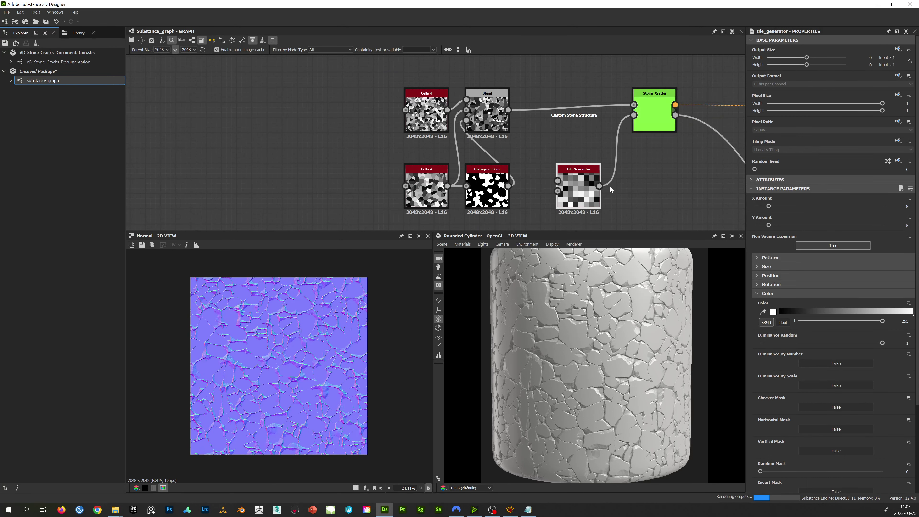
mouse_move(656, 344)
left_mouse_down()
mouse_move(637, 343)
mouse_move(646, 342)
left_mouse_up()
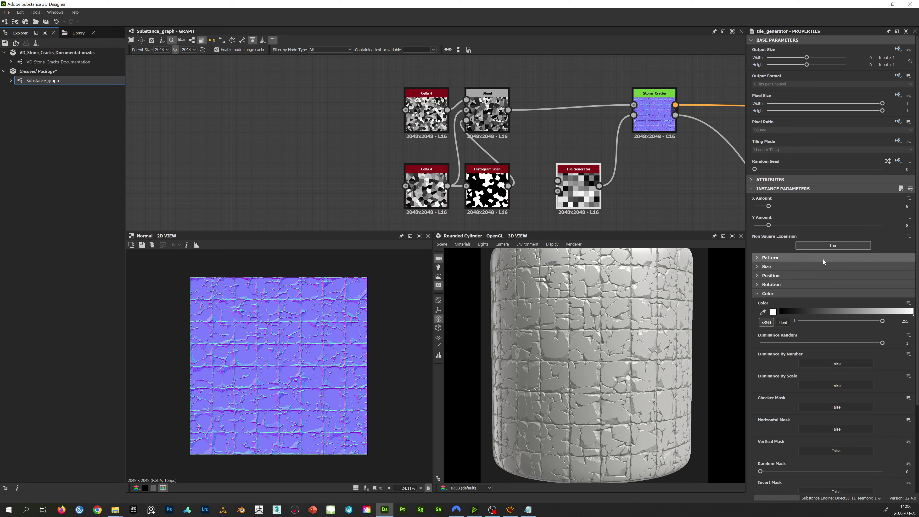
left_click(776, 294)
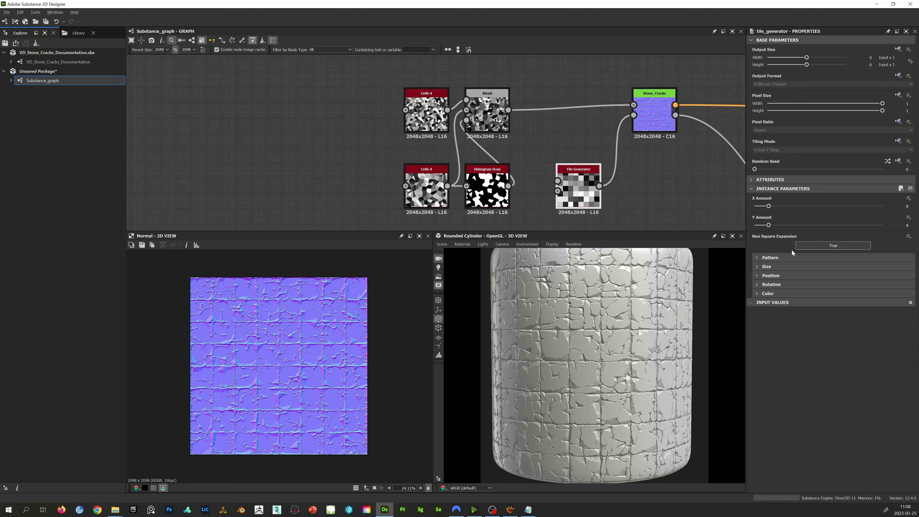
- Try Stone_Cracks Edge Width values of 1.41 and 1.81 in the Stone Structure parameters, ending at 1.4
left_click(652, 94)
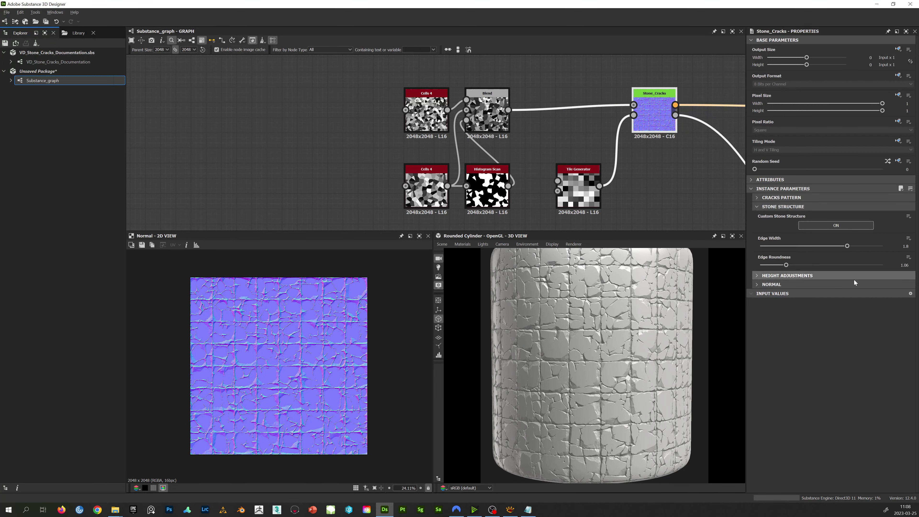
left_click(782, 197)
left_click(782, 198)
left_click(793, 246)
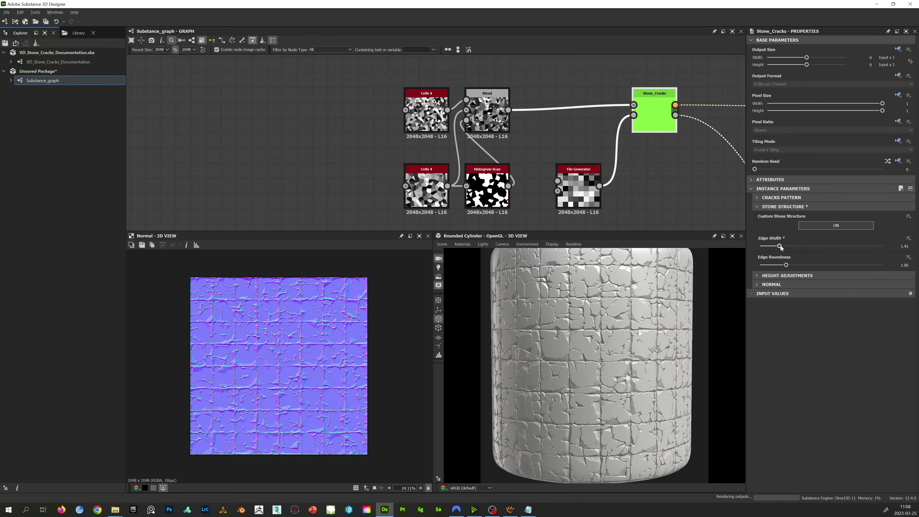
key("ctrl+z")
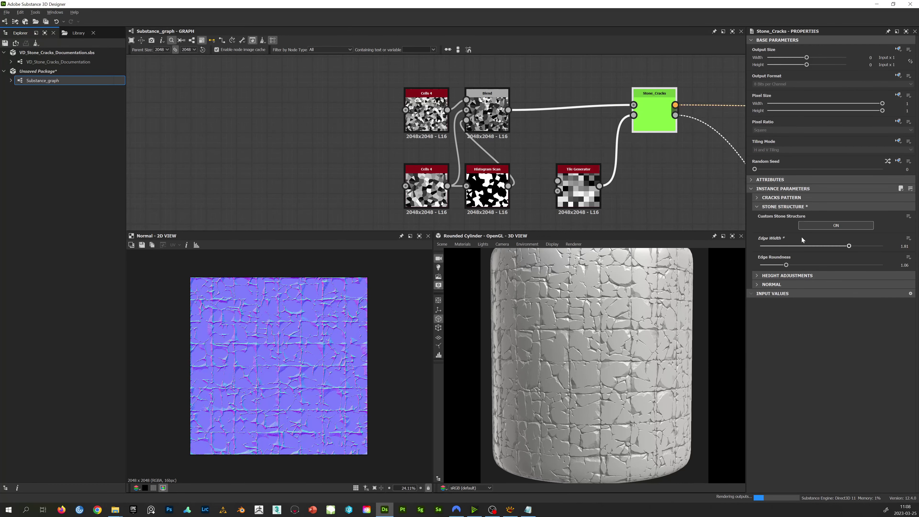
left_click(775, 246)
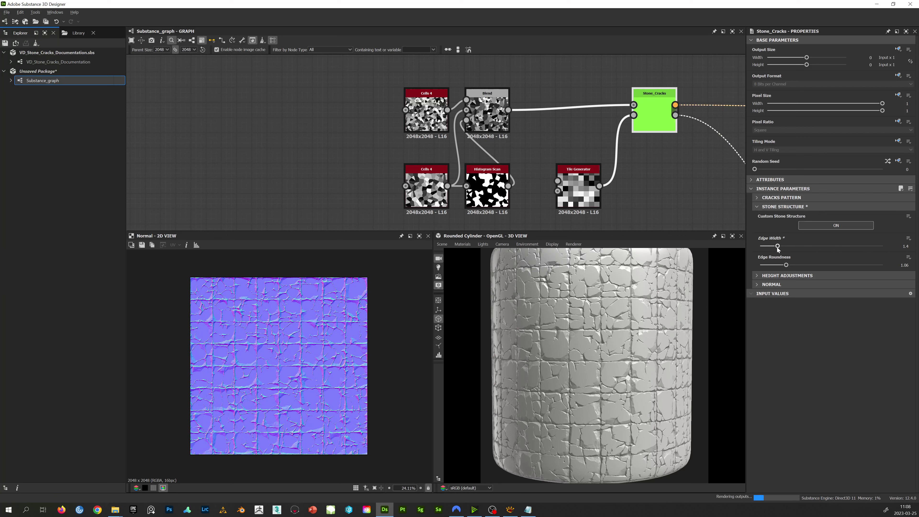
- Try an Edge Roundness of 3.64 on the stone structure, ending at 0.04
left_click(849, 265)
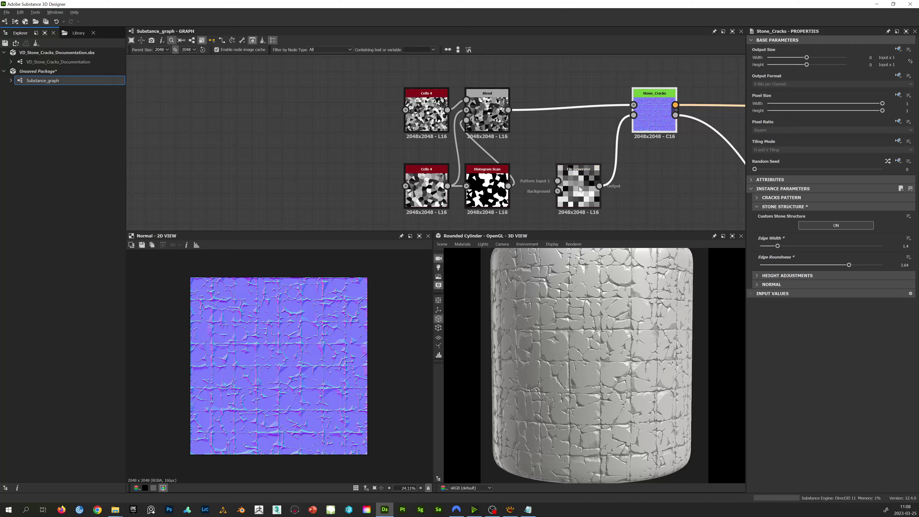
left_click(761, 265)
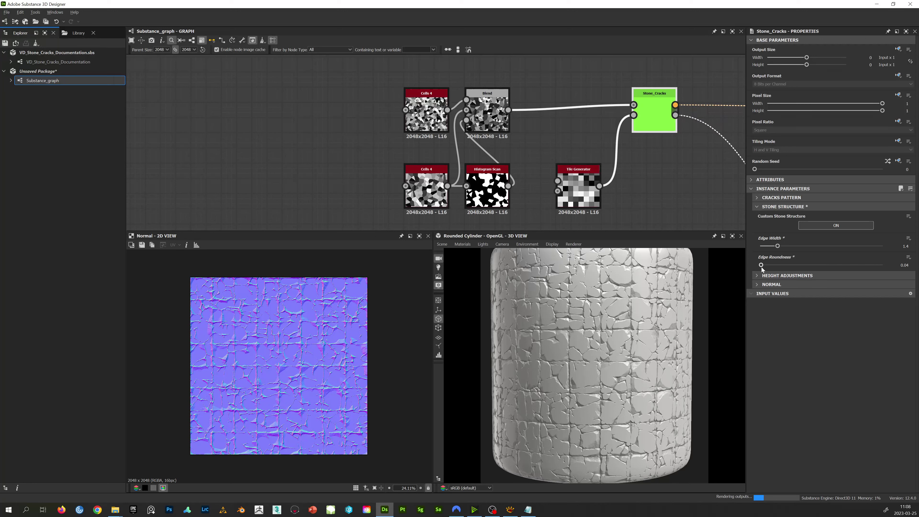
- Set the Stone_Cracks Edge Roundness to 0.53 and turn off CRACKS in its Cracks Pattern parameters
left_click(774, 266)
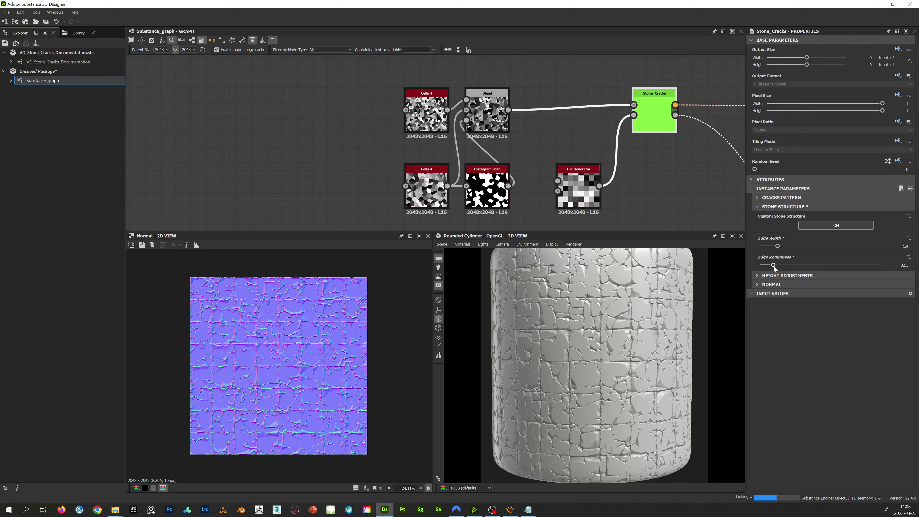
left_click(775, 206)
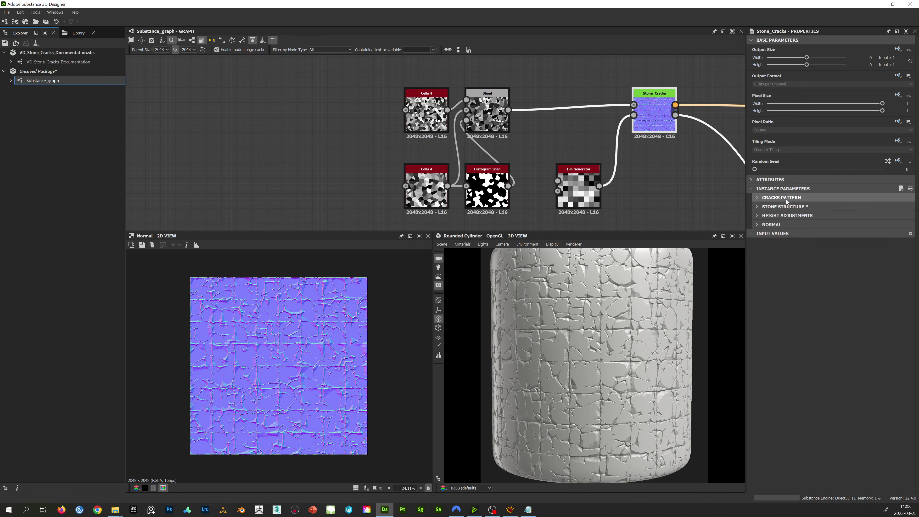
left_click(786, 198)
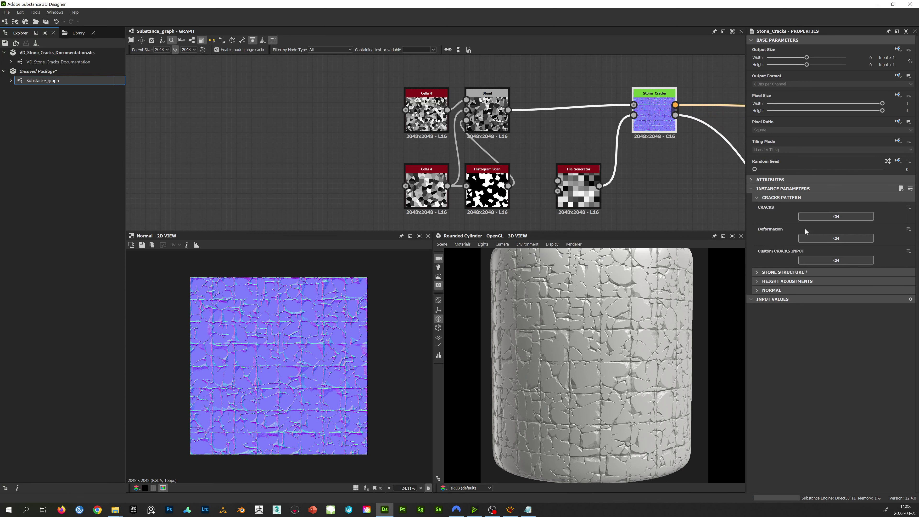
left_click(836, 217)
mouse_move(601, 350)
left_mouse_down()
mouse_move(614, 363)
mouse_move(592, 355)
left_mouse_up()
scroll(592, 356, "down", 2)
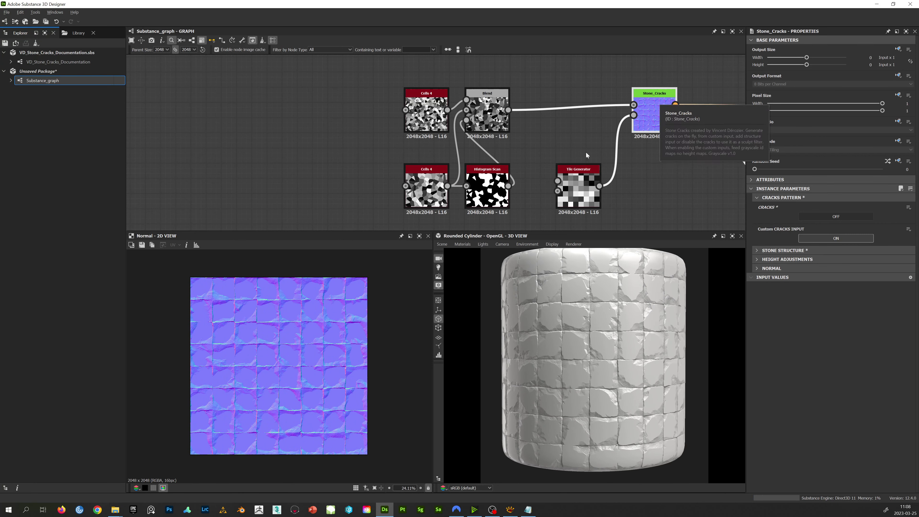
- Set the Tile Generator's Y Amount to 12 and its Position Offset to 0.54 to stagger the tile rows
left_click_drag(768, 224, 777, 226)
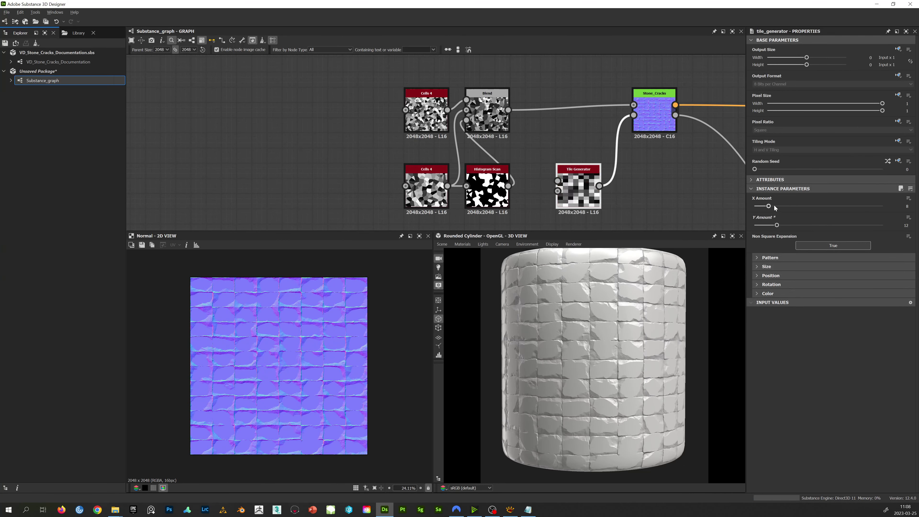
left_click(775, 278)
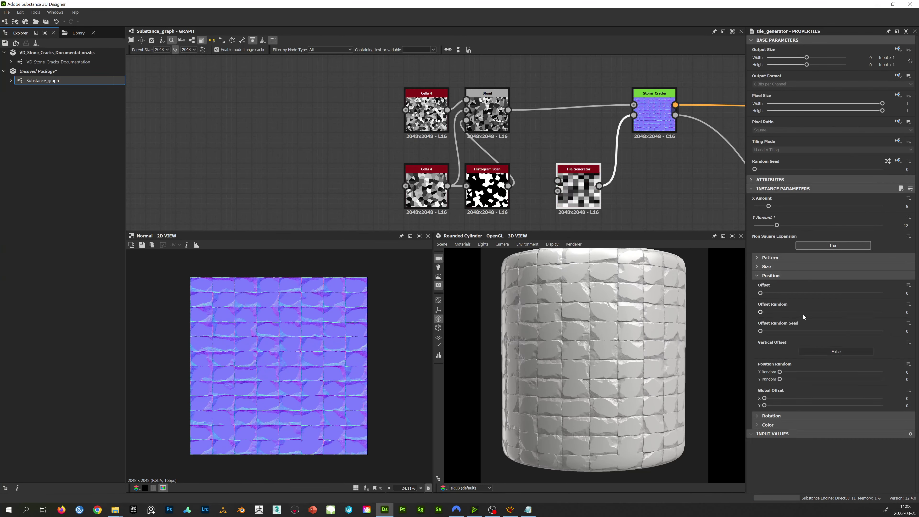
left_click(826, 293)
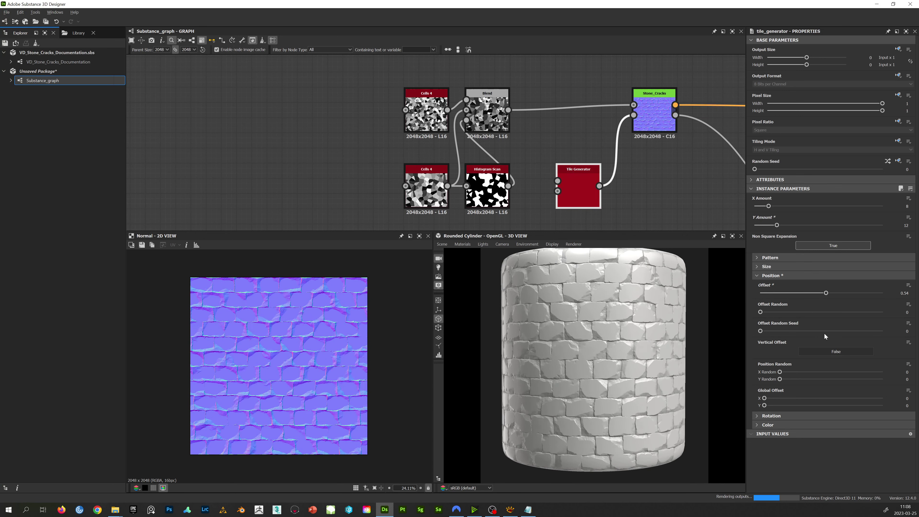
left_click_drag(669, 347, 677, 347)
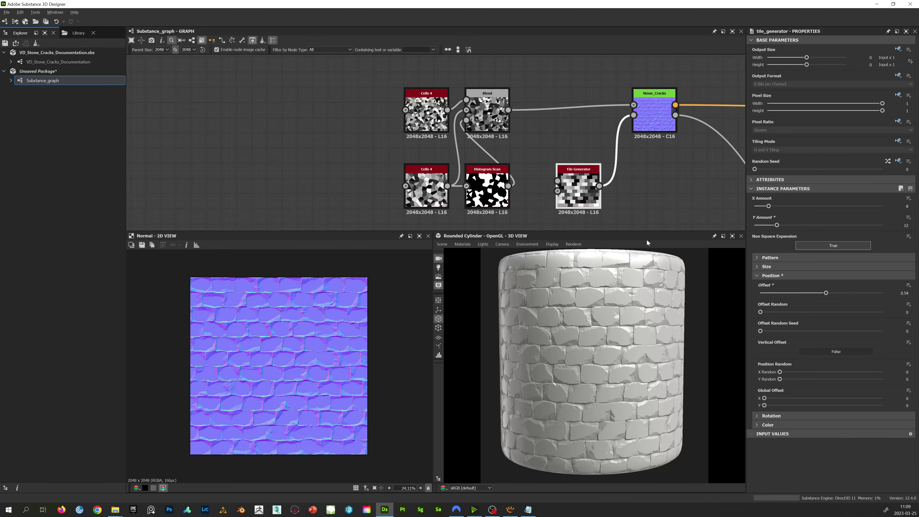
scroll(595, 324, "up", 5)
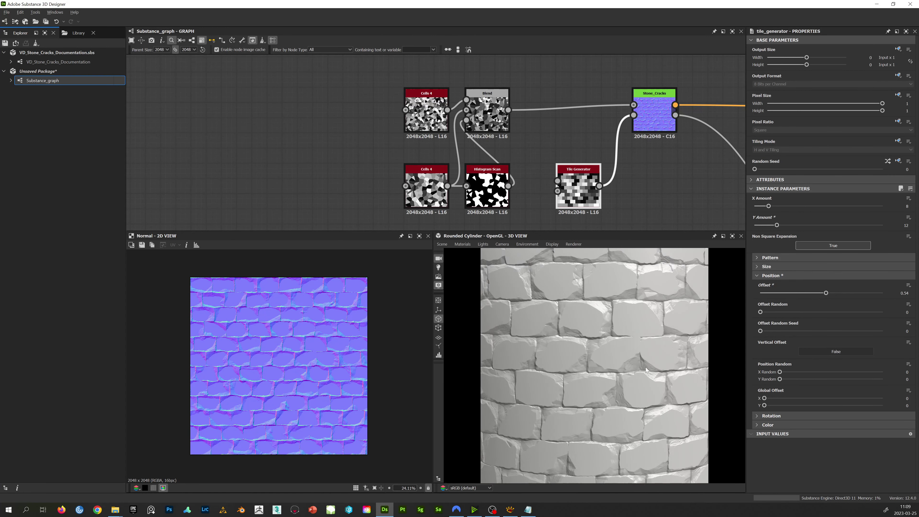
scroll(596, 366, "down", 5)
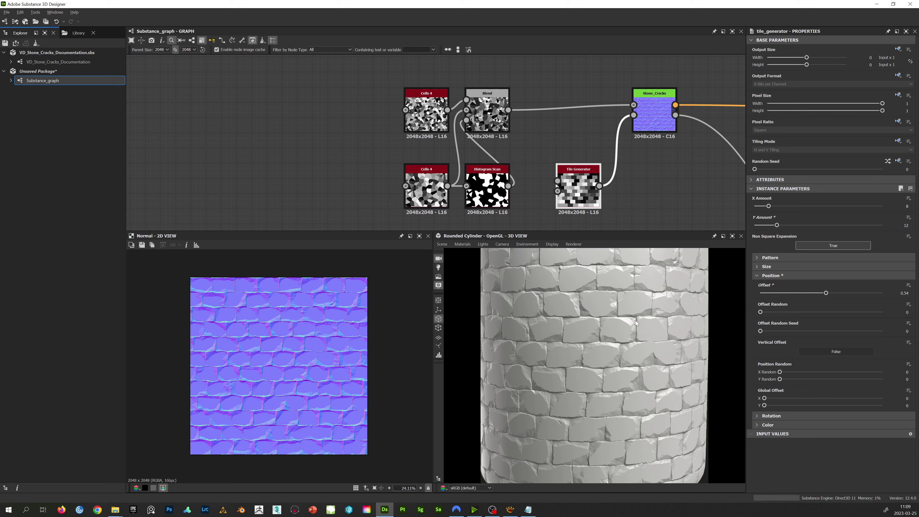
scroll(636, 323, "down", 5)
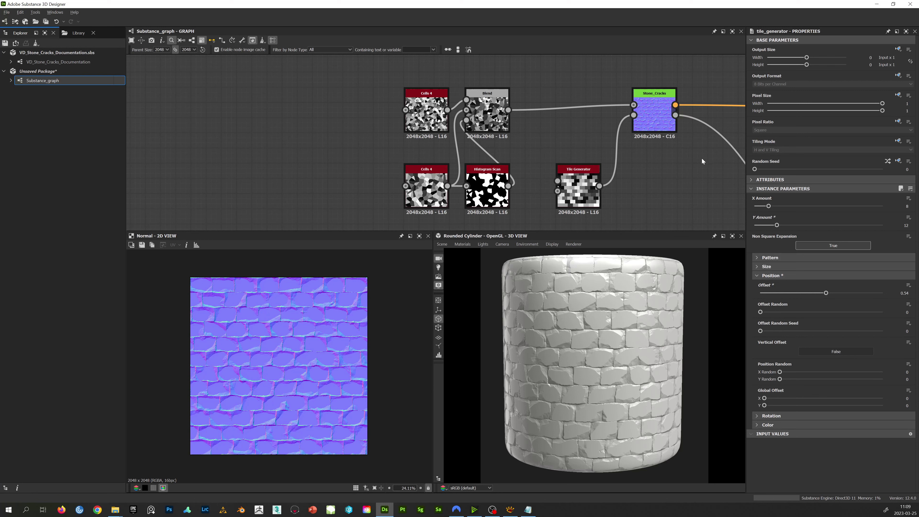
- Compare extrude intensity values of 0 and 1 in the Height Adjustments of Stone_Cracks, ending at 1
left_click(660, 127)
left_click(774, 197)
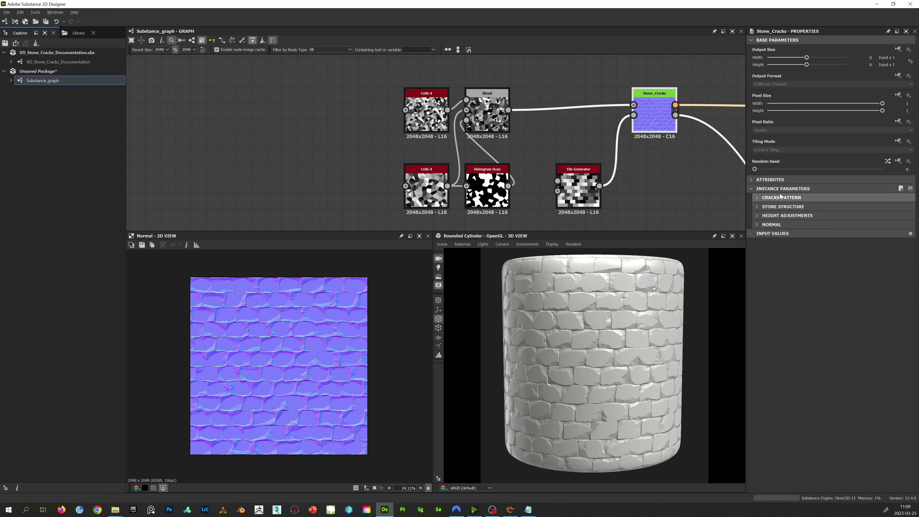
left_click(781, 216)
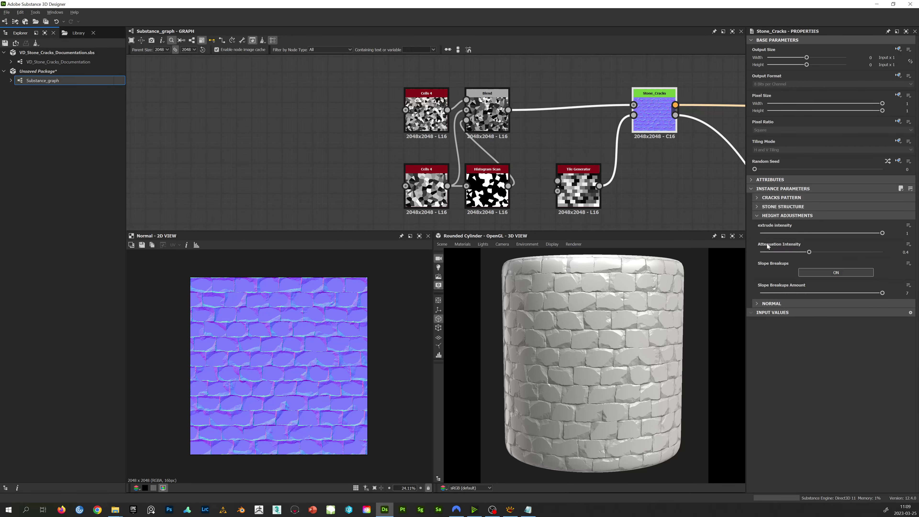
left_click_drag(781, 234, 754, 230)
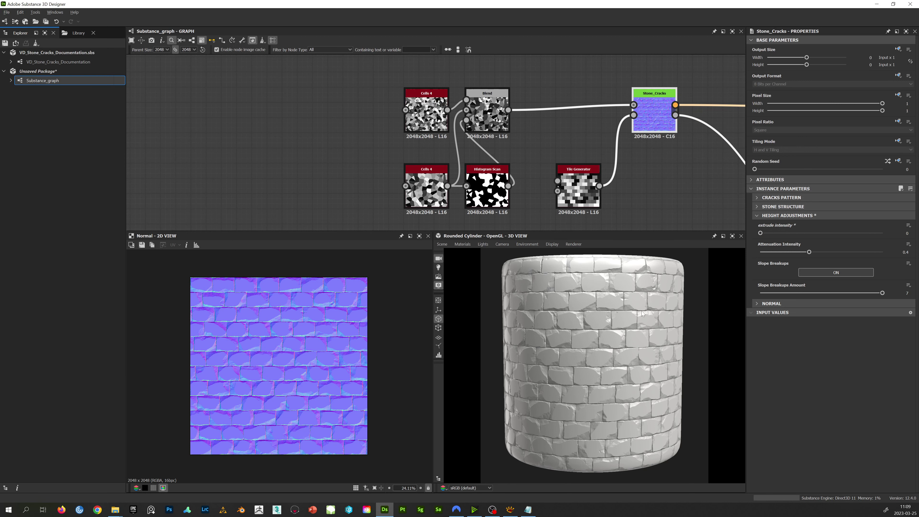
scroll(643, 310, "up", 5)
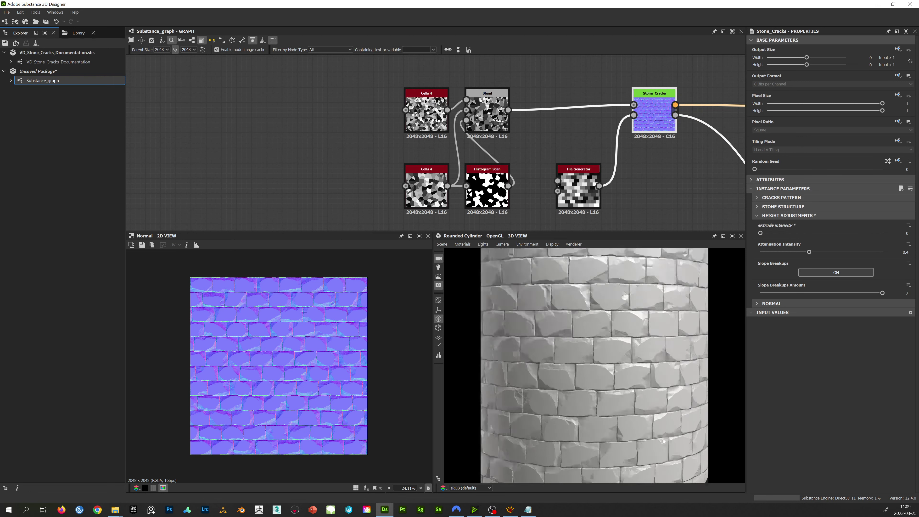
left_click(880, 232)
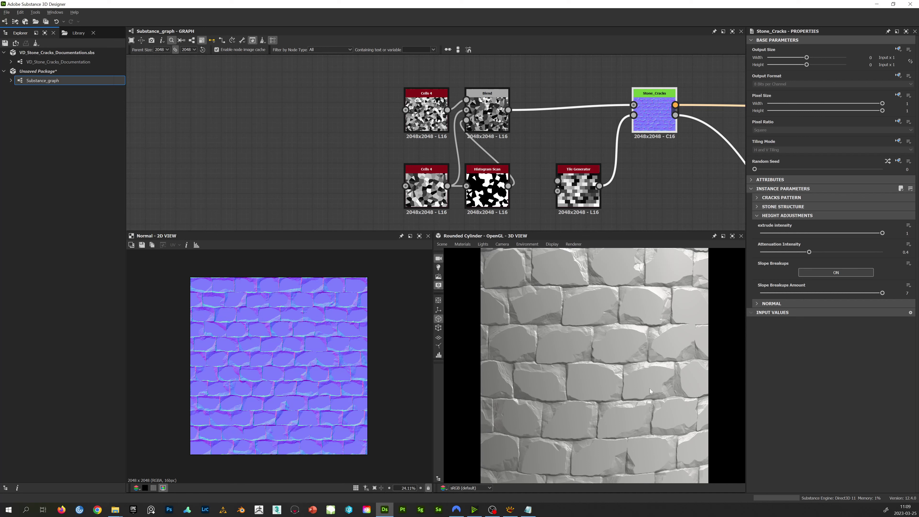
scroll(646, 309, "down", 5)
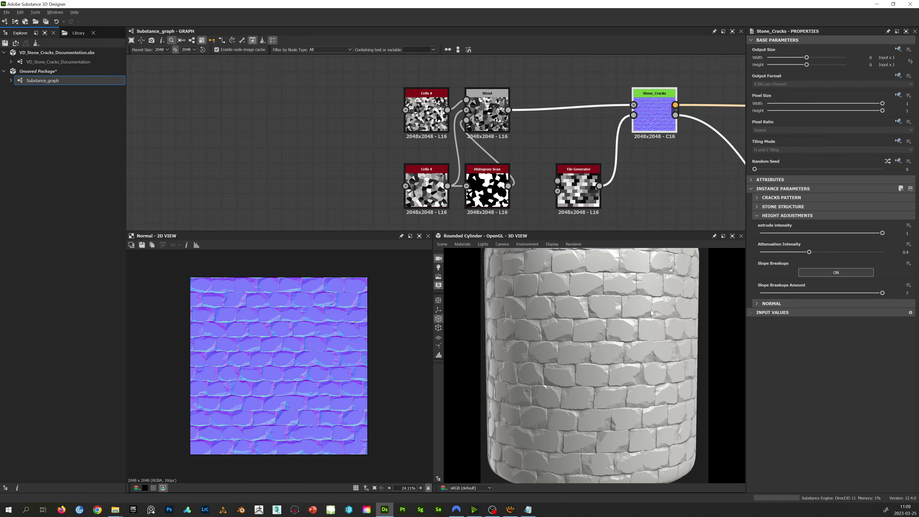
scroll(650, 311, "down", 3)
left_click_drag(795, 233, 749, 234)
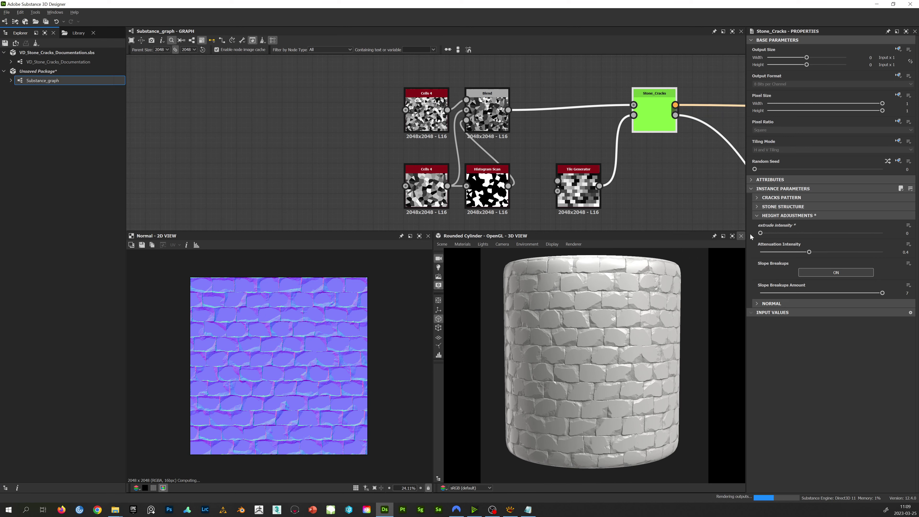
left_click_drag(865, 233, 886, 233)
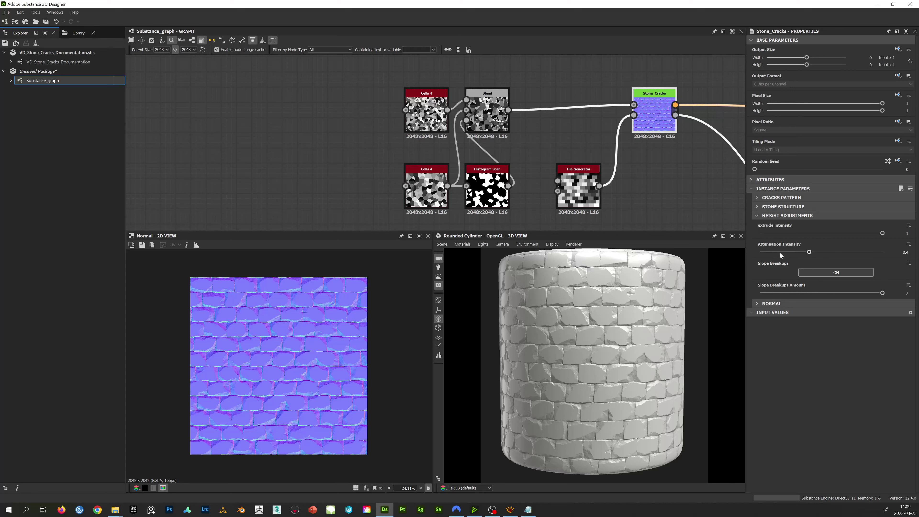
- Try Attenuation Intensity values of 0 and 1 in the Stone_Cracks Height Adjustments, ending at 0.7
left_click_drag(780, 253, 749, 249)
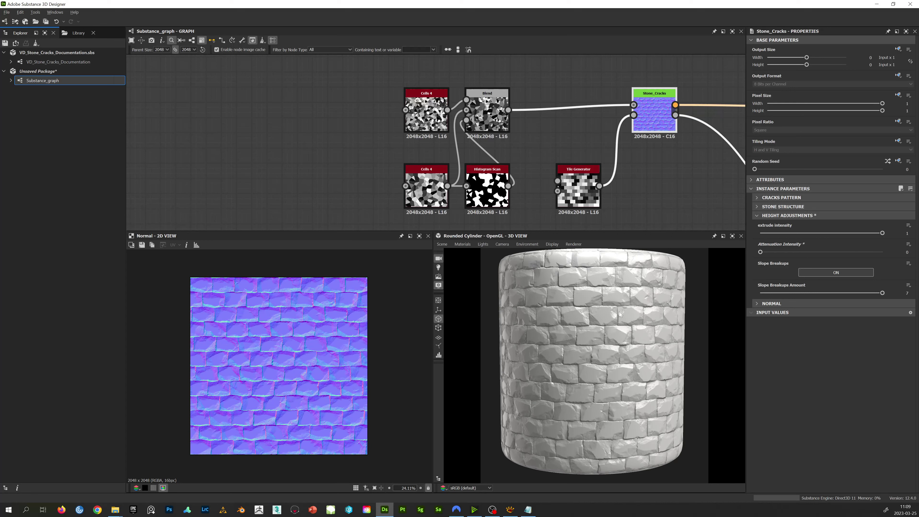
left_click_drag(587, 311, 625, 314)
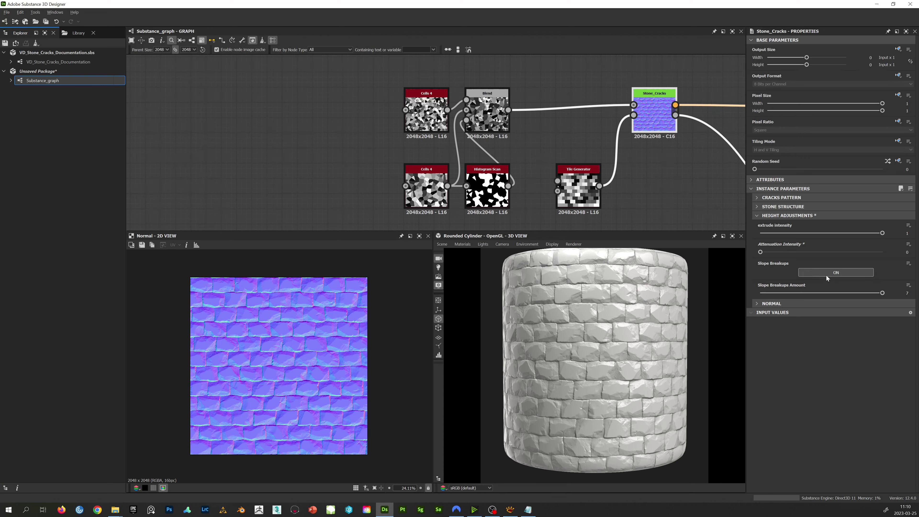
left_click(882, 252)
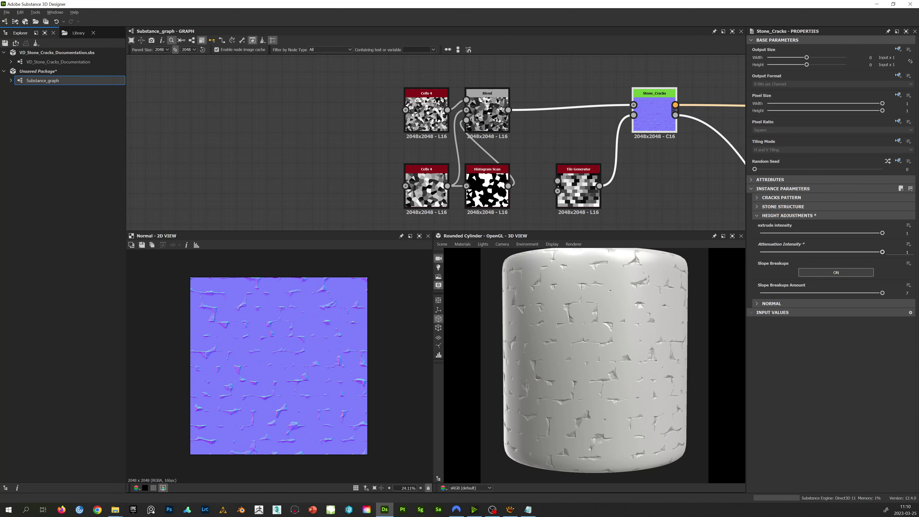
left_click_drag(713, 344, 663, 339)
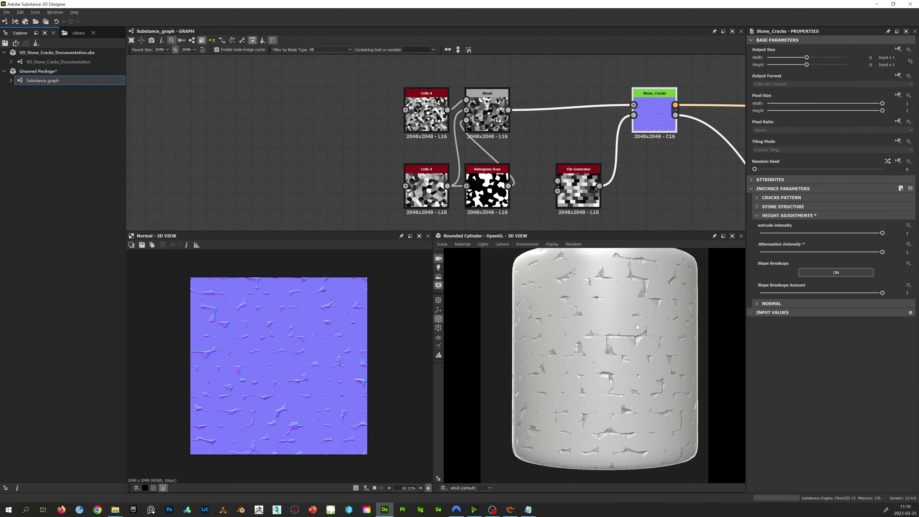
left_click_drag(614, 376, 678, 457)
scroll(666, 426, "up", 3)
scroll(678, 456, "down", 5)
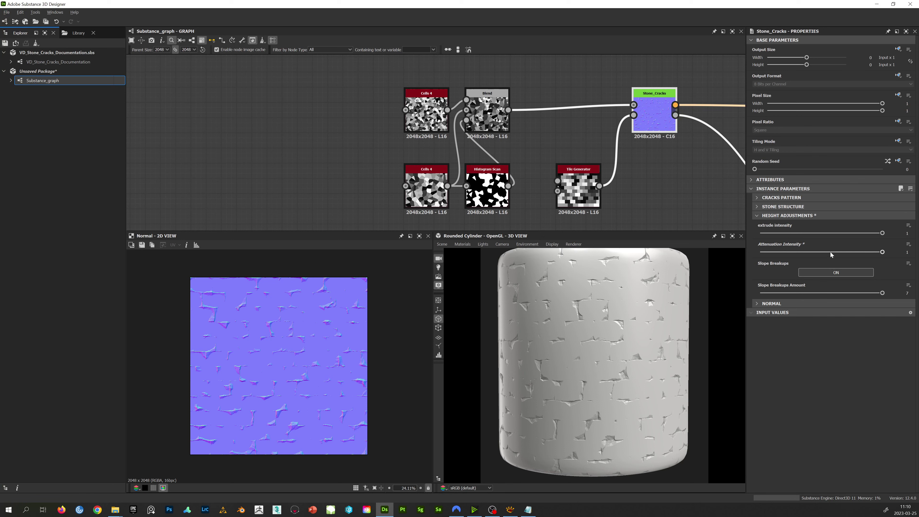
left_click(846, 253)
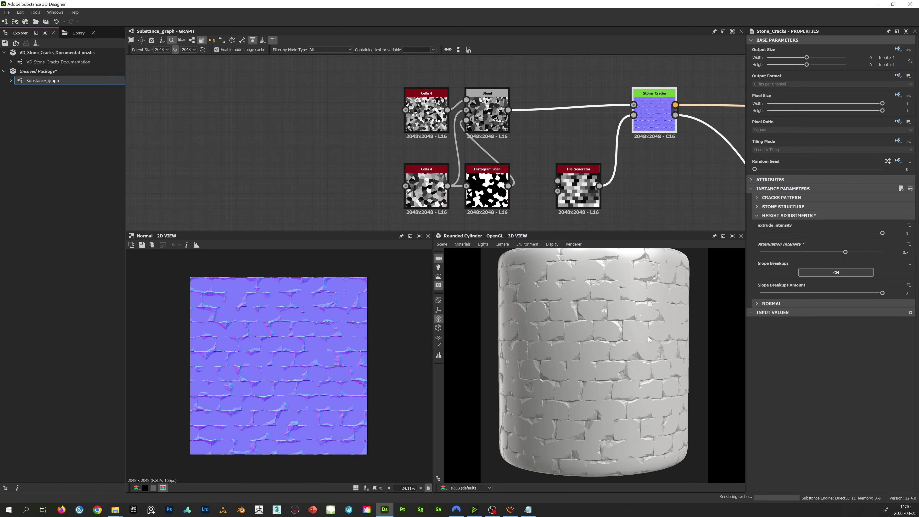
scroll(648, 336, "up", 3)
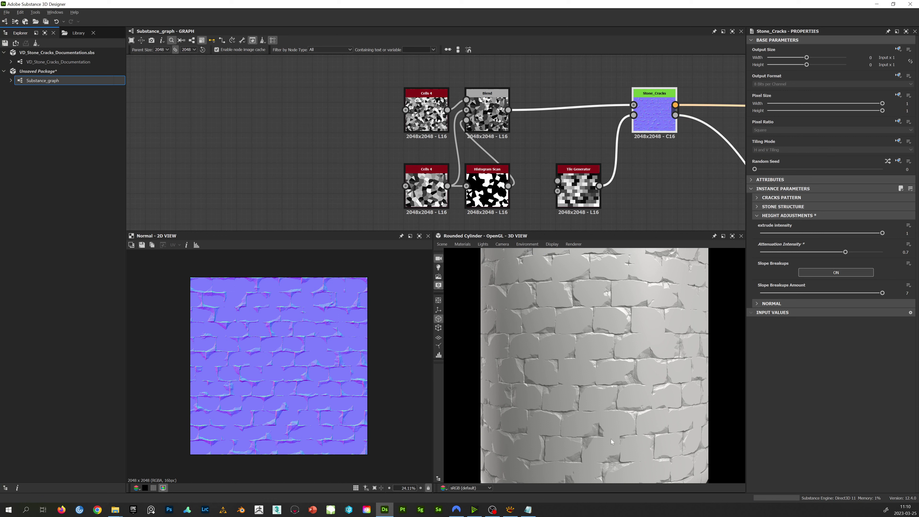
- Turn Slope Breakups off to inspect the stones without them, and turn it back on
left_click(836, 272)
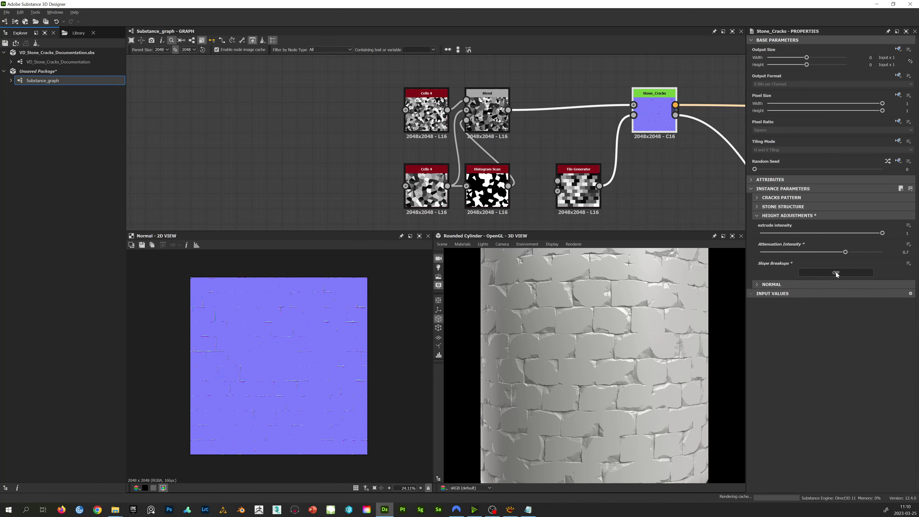
left_click_drag(680, 320, 652, 345)
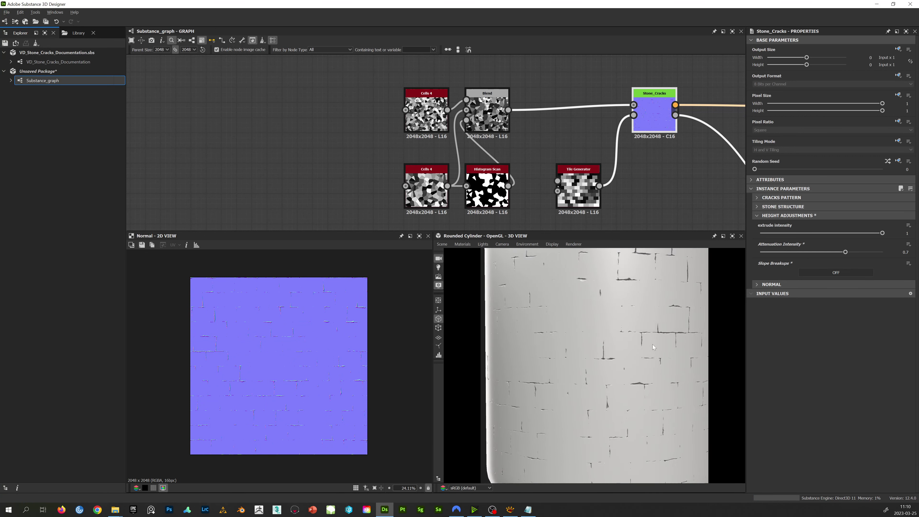
scroll(653, 346, "up", 3)
mouse_move(635, 310)
left_mouse_down()
mouse_move(654, 327)
mouse_move(652, 275)
mouse_move(620, 310)
left_mouse_up()
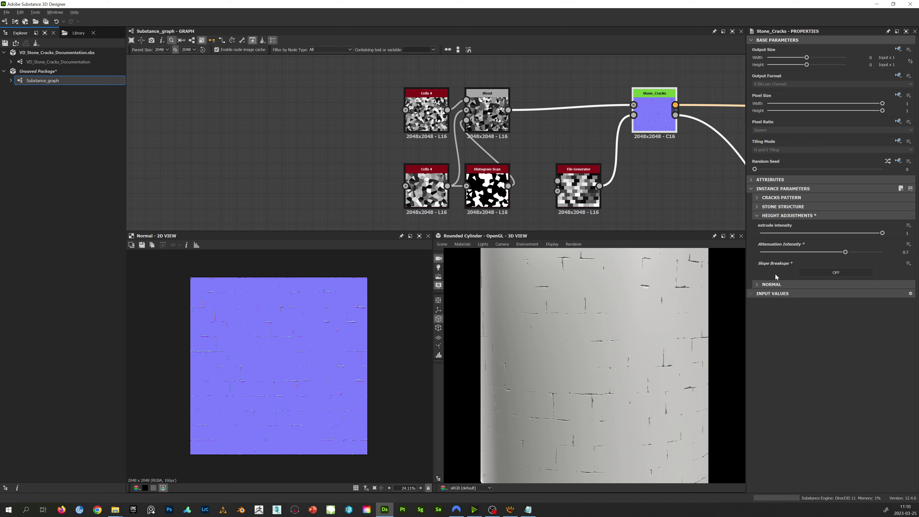
left_click(824, 275)
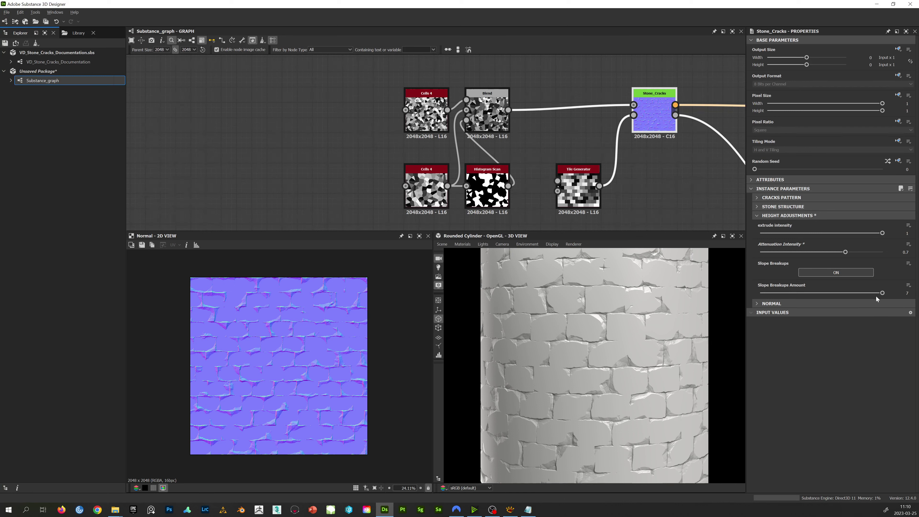
- Try Slope Breakups Amount values of 4, 1 and 7 on Stone_Cracks, ending at 2
left_click(821, 294)
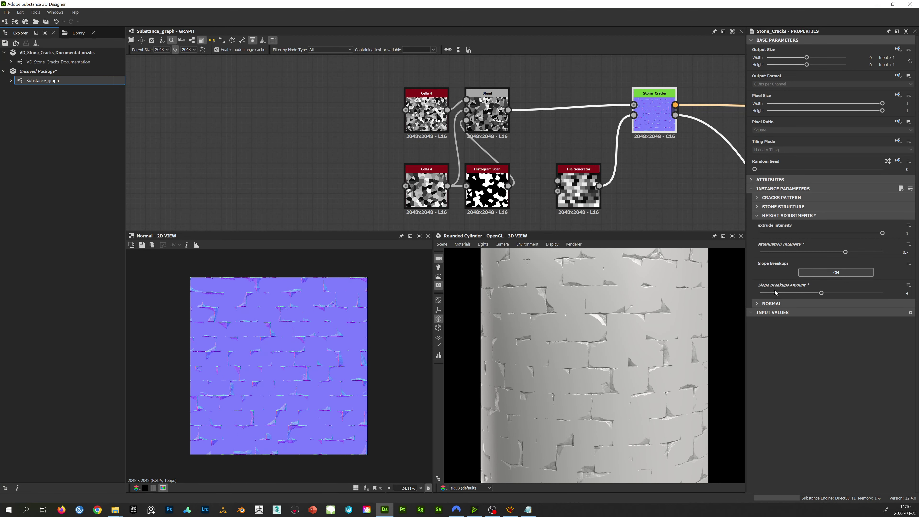
left_click_drag(789, 294, 738, 292)
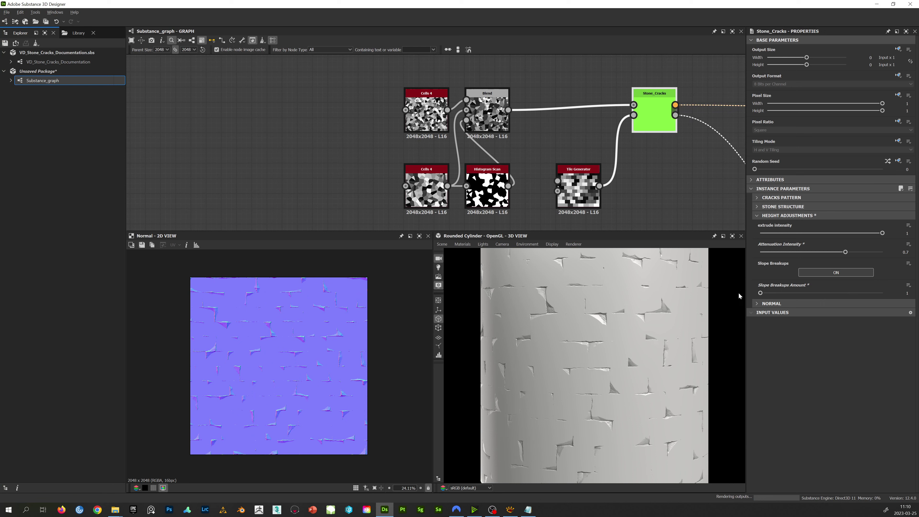
left_click_drag(861, 292, 894, 293)
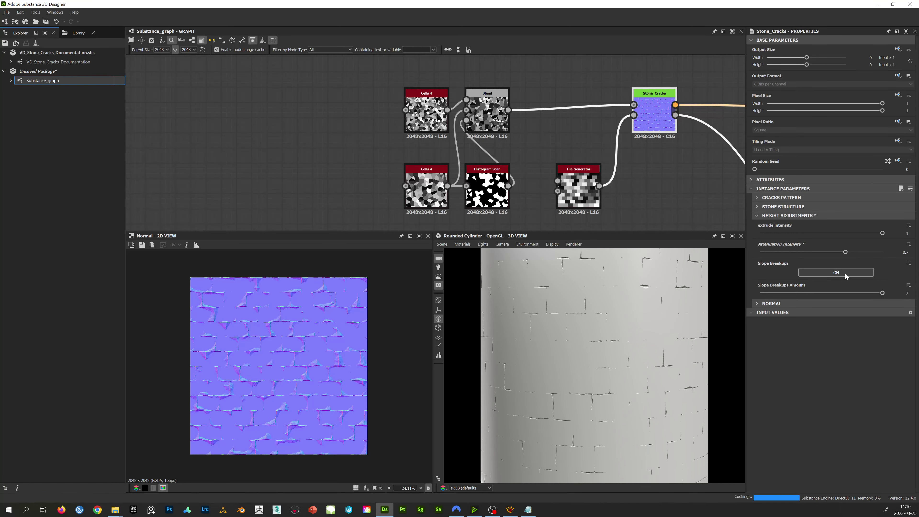
left_click(781, 293)
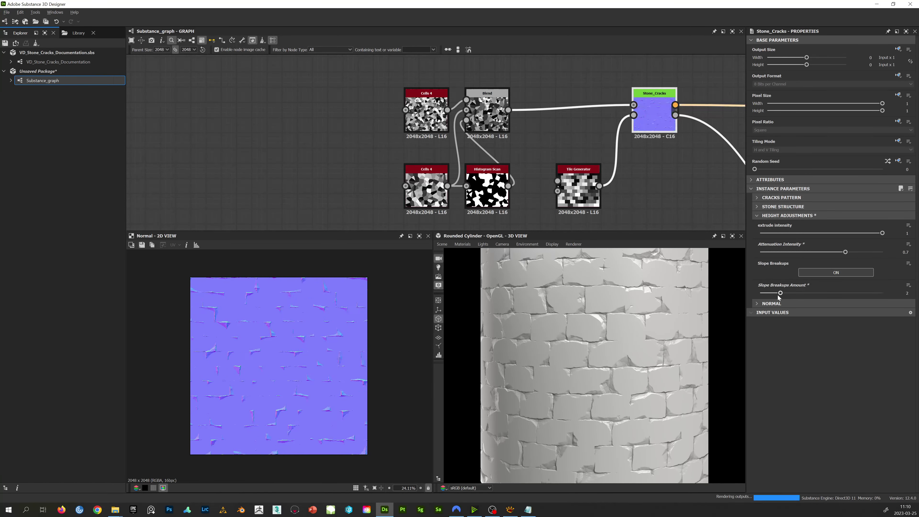
scroll(644, 357, "down", 5)
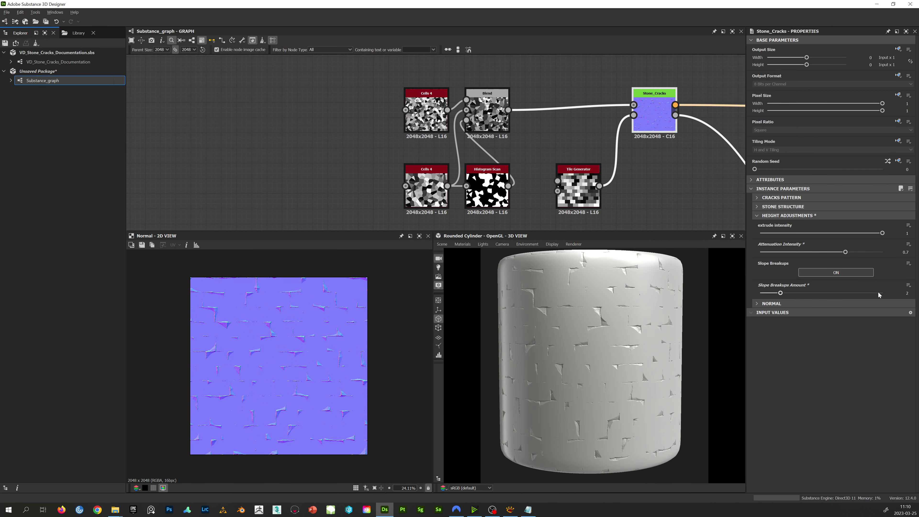
- Compare Normal Intensity values of 0.05 and 3 on Stone_Cracks, ending at 3
left_click(778, 215)
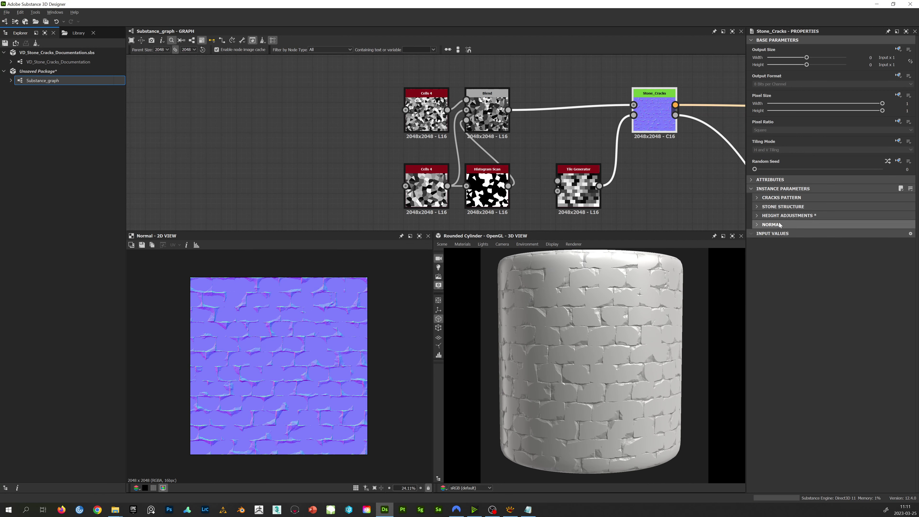
middle_click_drag(605, 153, 540, 136)
left_click(772, 225)
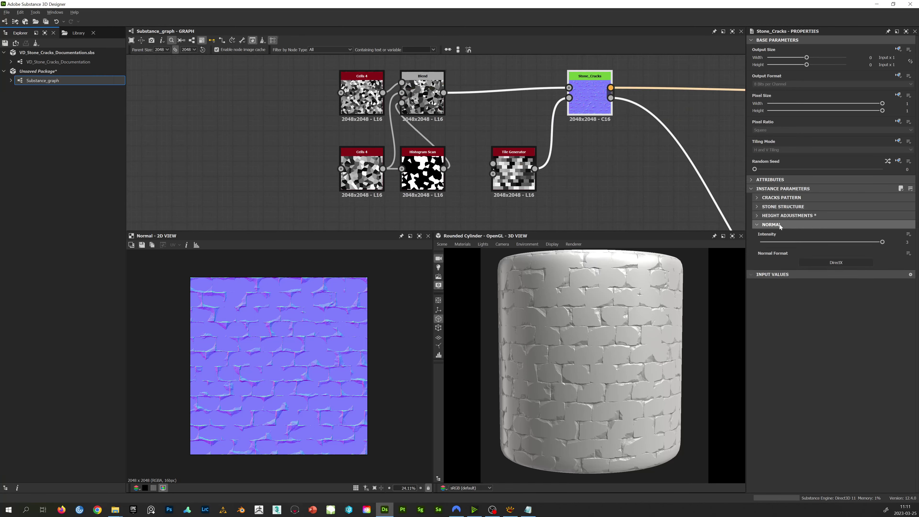
left_click_drag(690, 297, 639, 298)
scroll(648, 298, "up", 1)
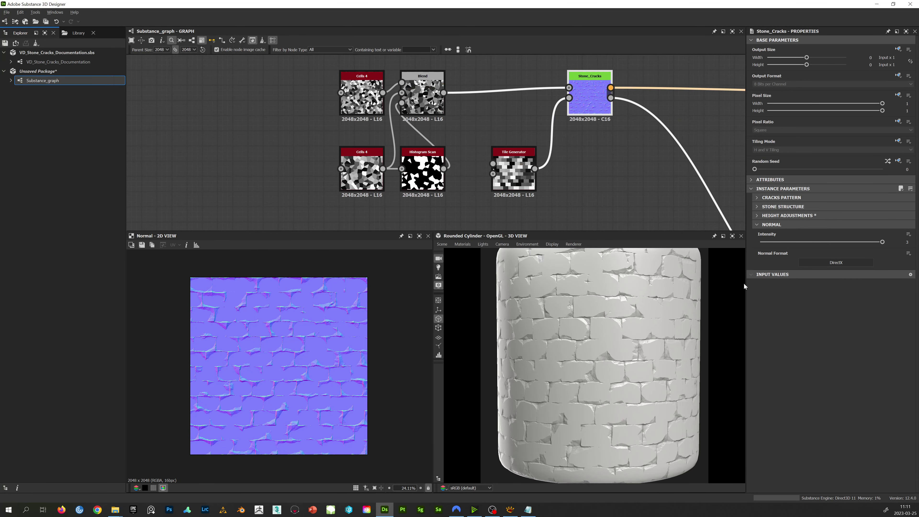
left_click_drag(781, 242, 762, 242)
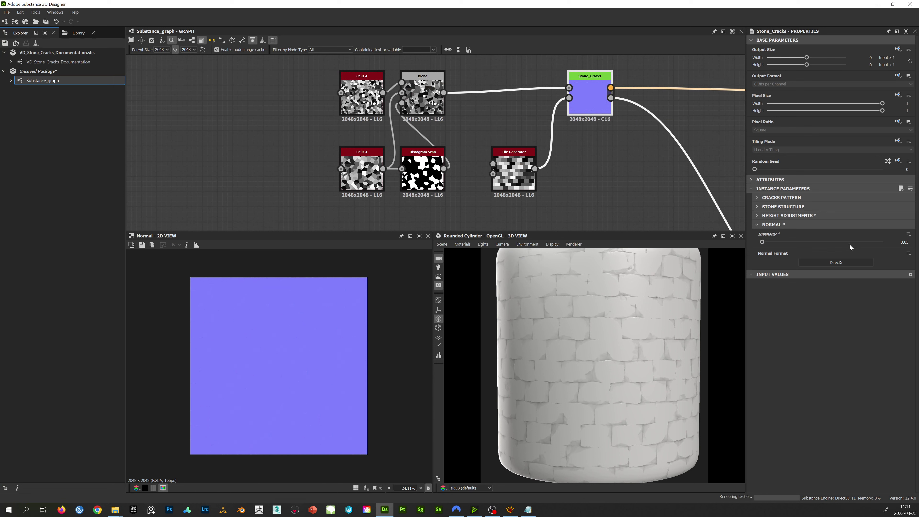
left_click_drag(850, 244, 885, 243)
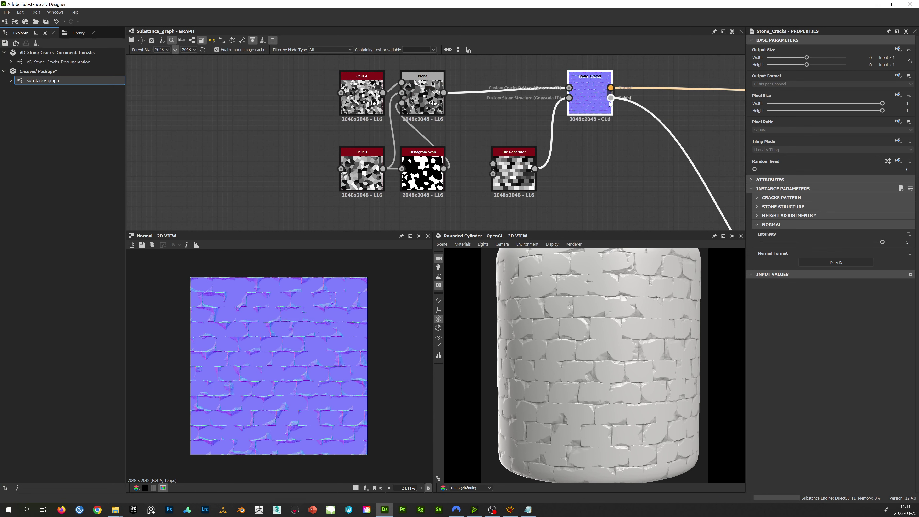
- Switch the Normal Format of Stone_Cracks away from DirectX to compare the shading, and return it to DirectX
left_click(831, 262)
left_click(828, 260)
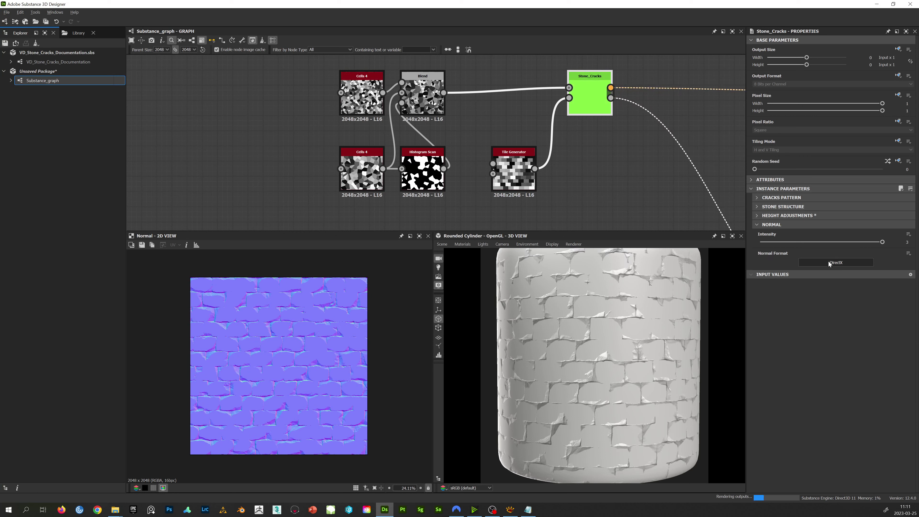
middle_click_drag(689, 188, 720, 212)
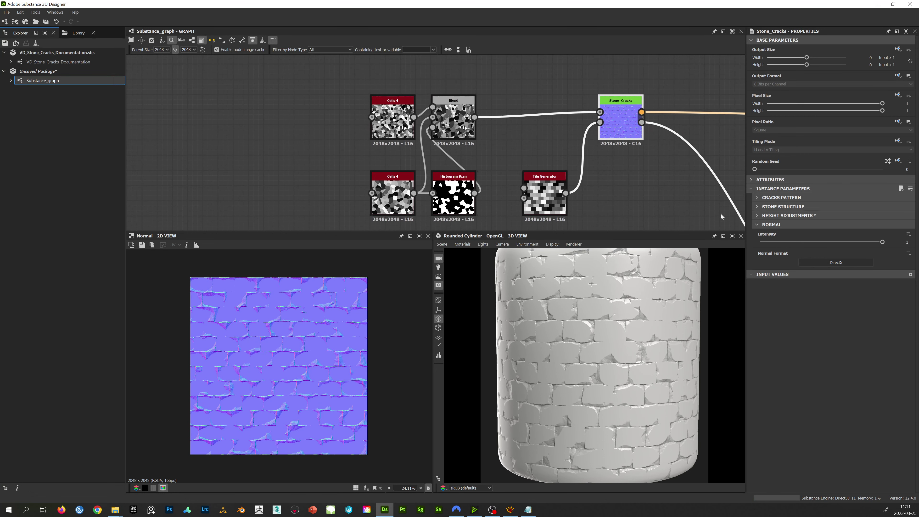
left_click(772, 224)
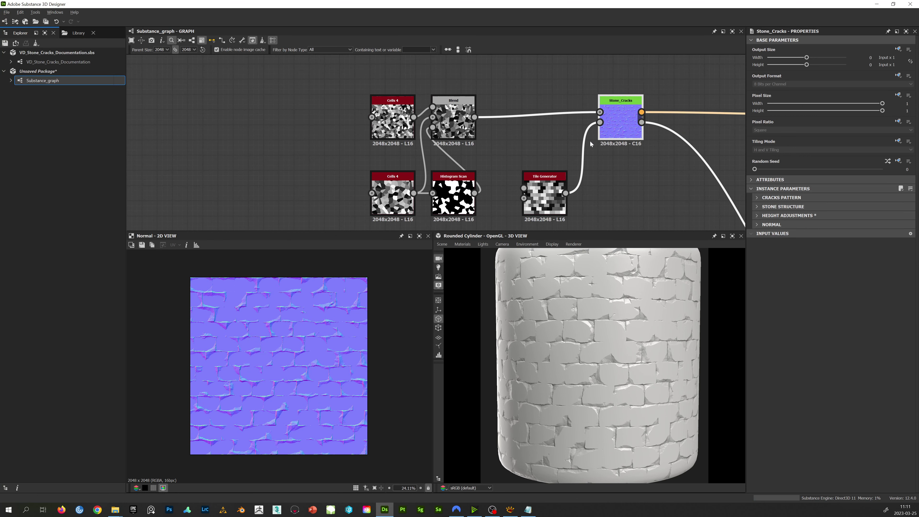
- Toggle Custom Stone Structure in the Stone Structure settings of Stone_Cracks, leaving it off
left_click(795, 207)
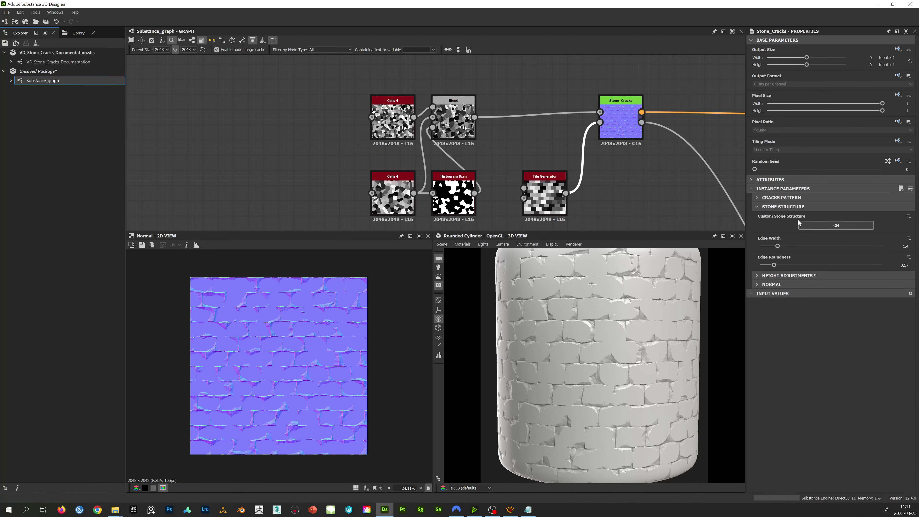
left_click(838, 228)
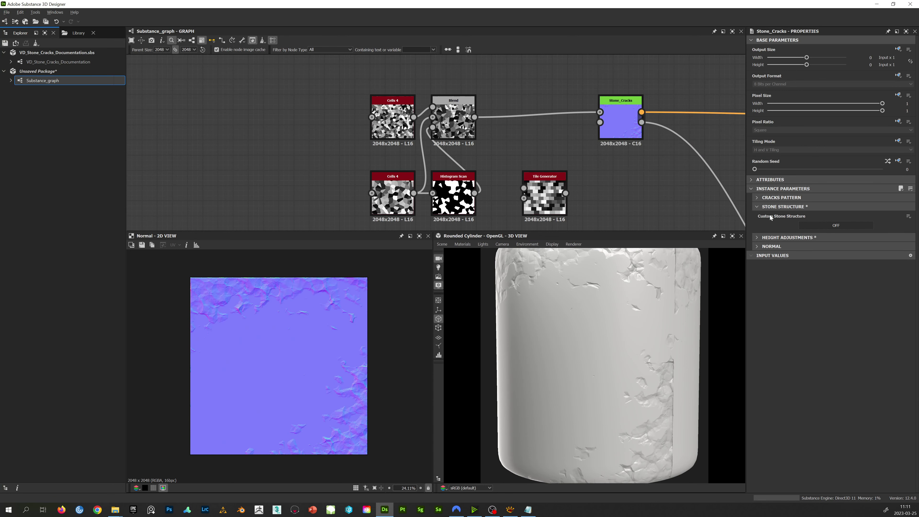
left_click(824, 226)
left_click(824, 226)
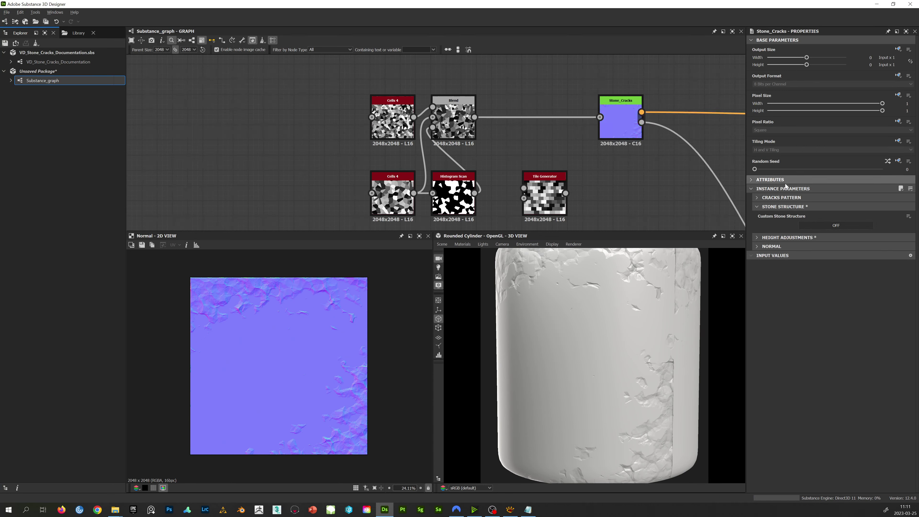
- Turn CRACKS on in the Cracks Pattern settings of Stone_Cracks
left_click(793, 198)
left_click(837, 216)
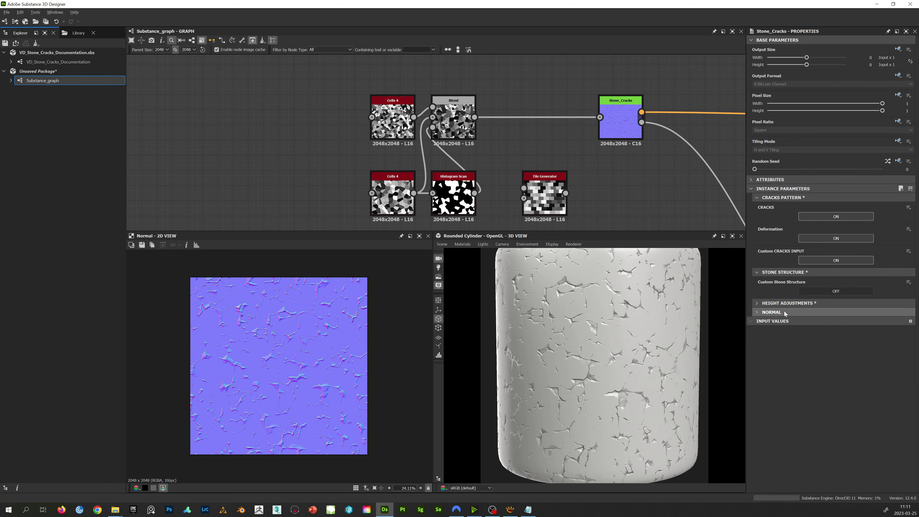
left_click(780, 198)
left_click(785, 208)
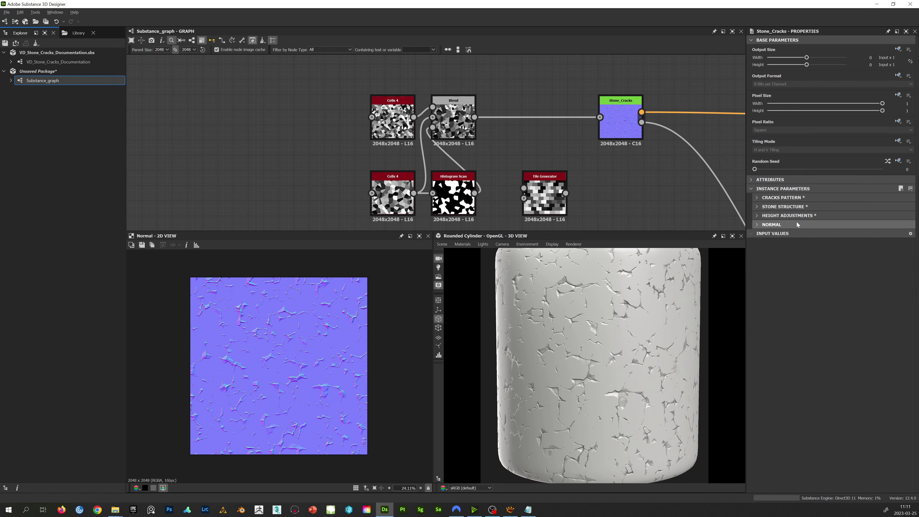
- Set Attenuation Intensity to 0.84 in the Stone_Cracks Height Adjustments and inspect the cracks on the cylinder
left_click(798, 216)
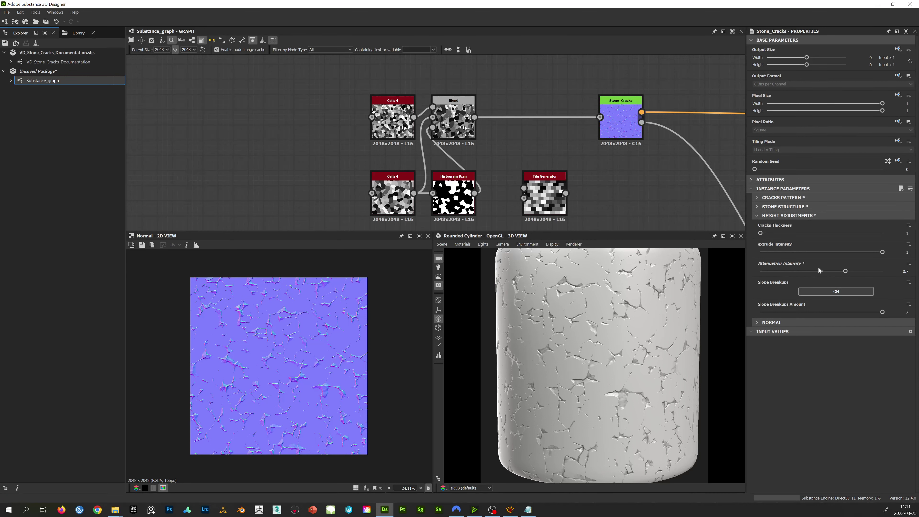
left_click_drag(844, 271, 861, 274)
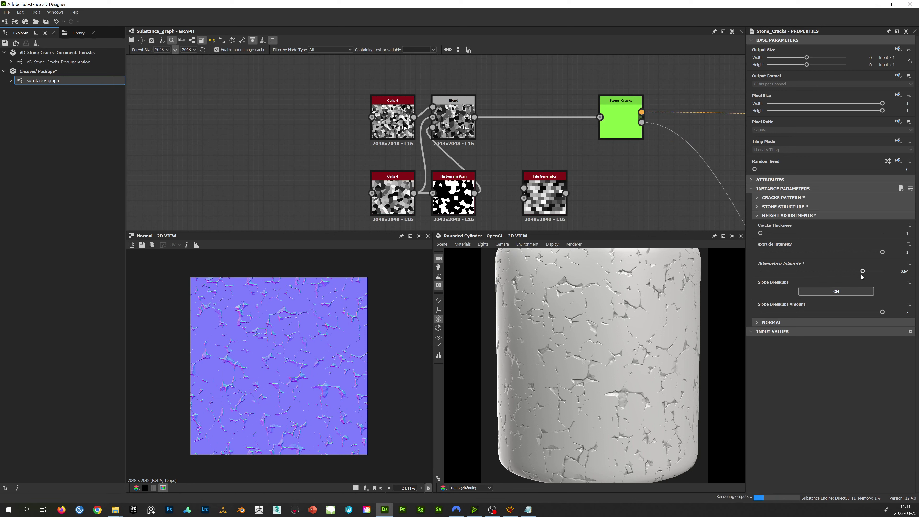
left_click_drag(627, 320, 670, 314)
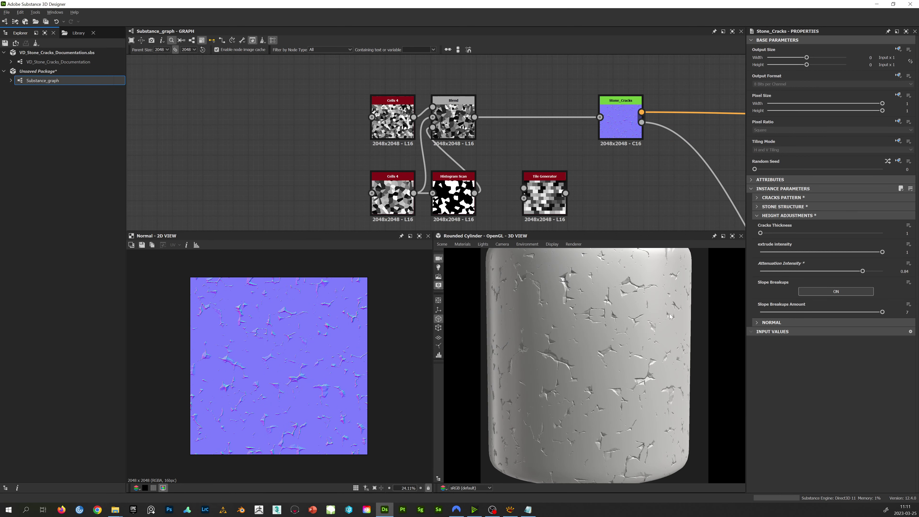